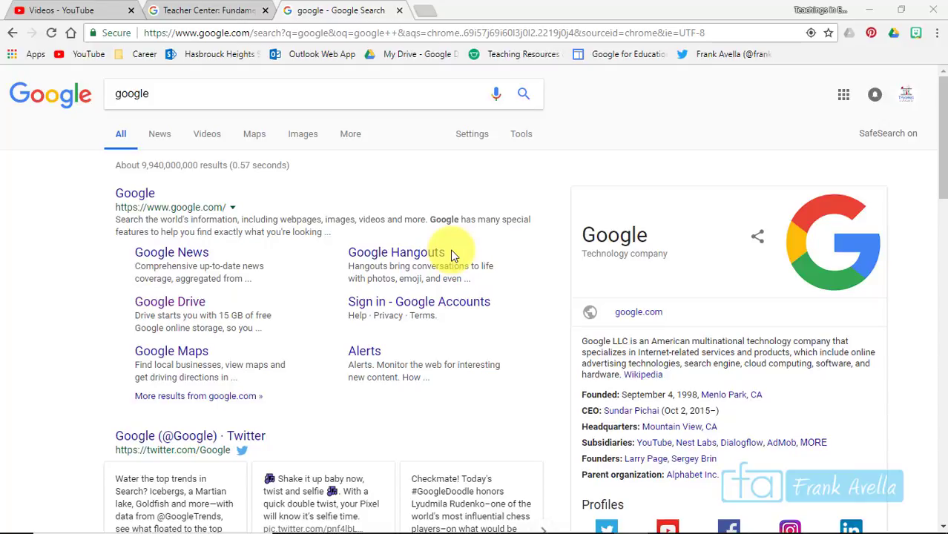
Search Google for 'google groups' and go to the Google Groups site
click(184, 87)
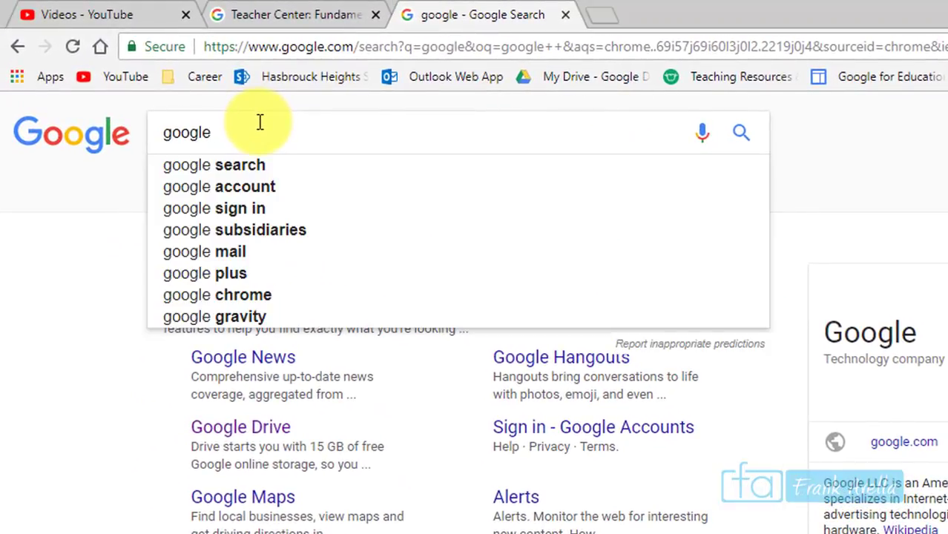
text(groups)
key(Return)
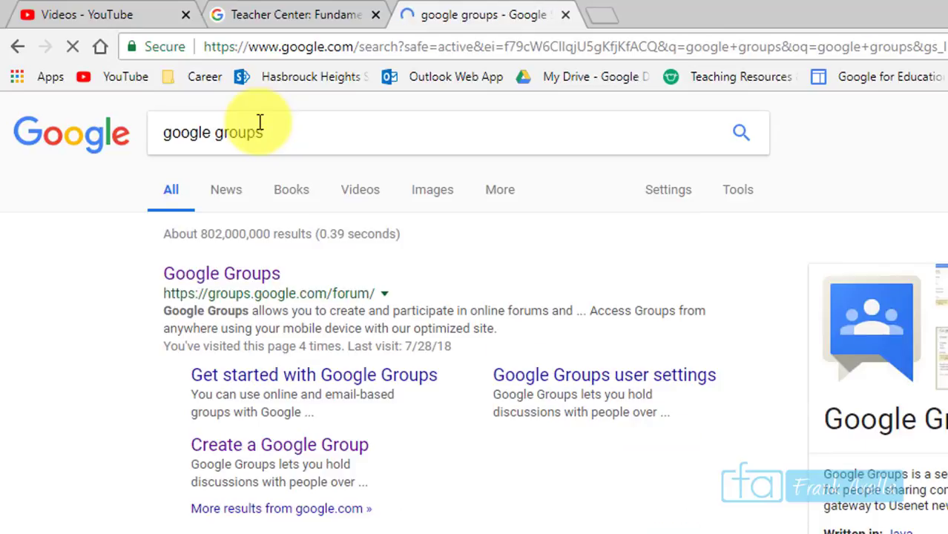
click(225, 280)
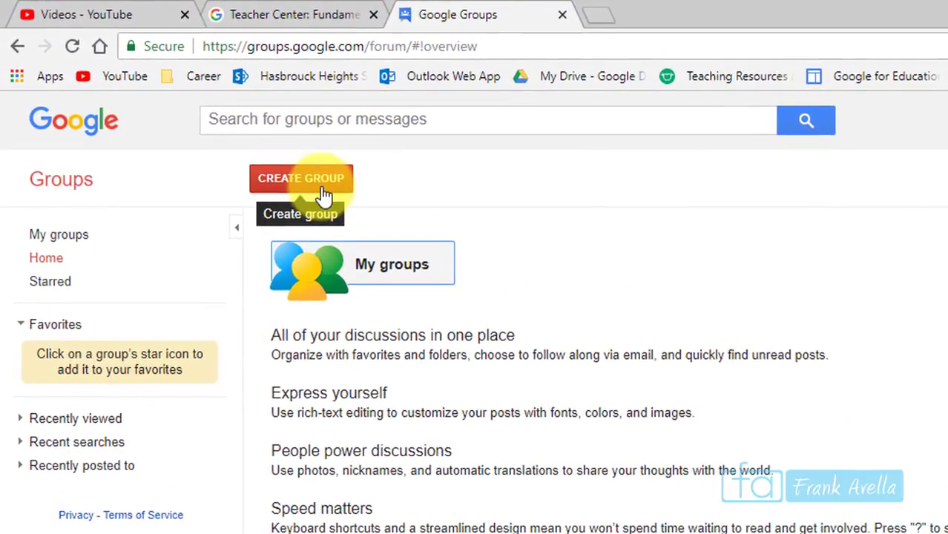
Start a new group named GCEPracticeavella1 and check its auto-filled group email address
click(324, 189)
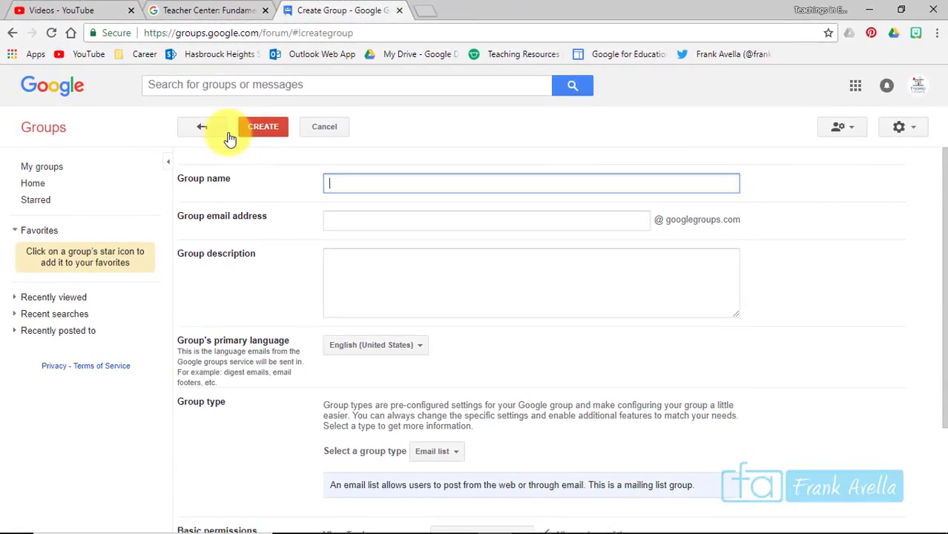
text(GCE)
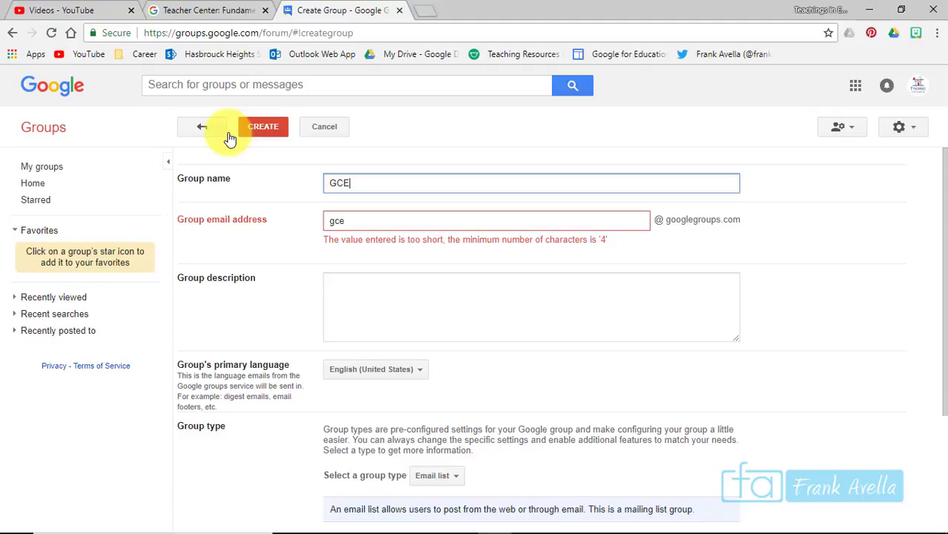
text(Pra)
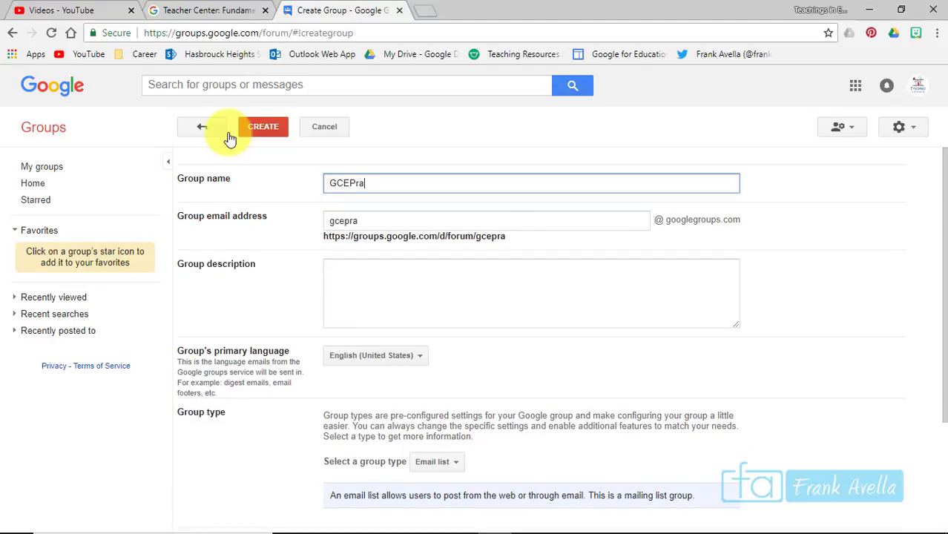
text(cticeavella1)
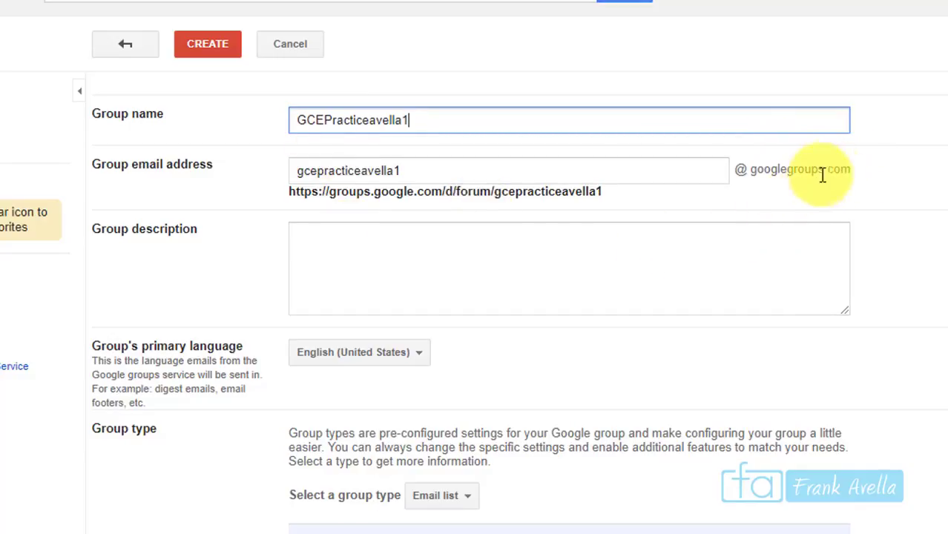
drag(857, 171, 737, 163)
click(392, 125)
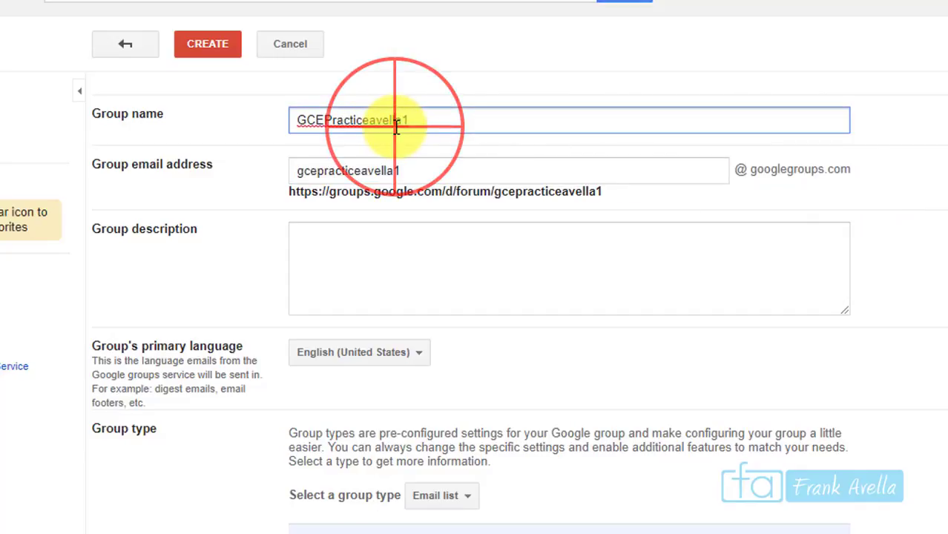
Enter the description 'This is a Google Certified Educator Practice Session on Google Group'
click(427, 249)
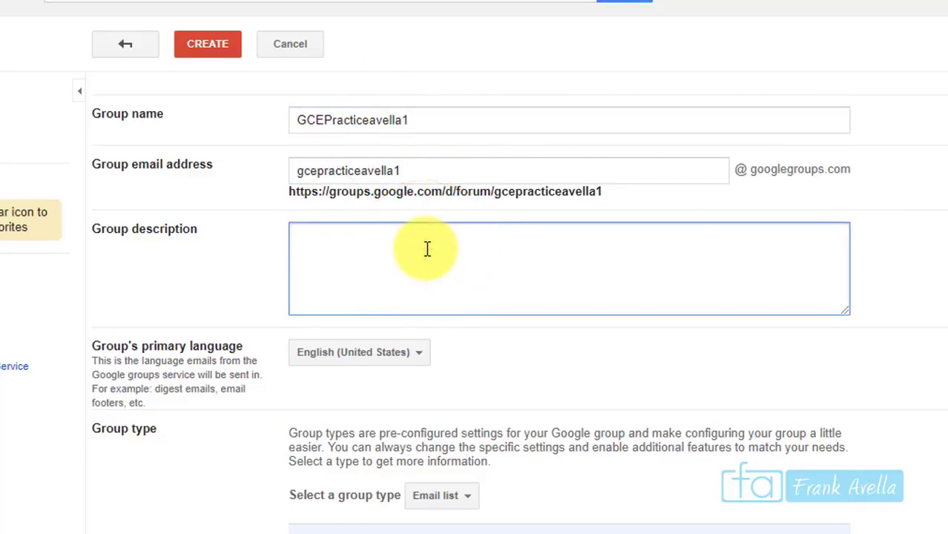
text(This is a Google Certified Educator Practice Session on Google Groups)
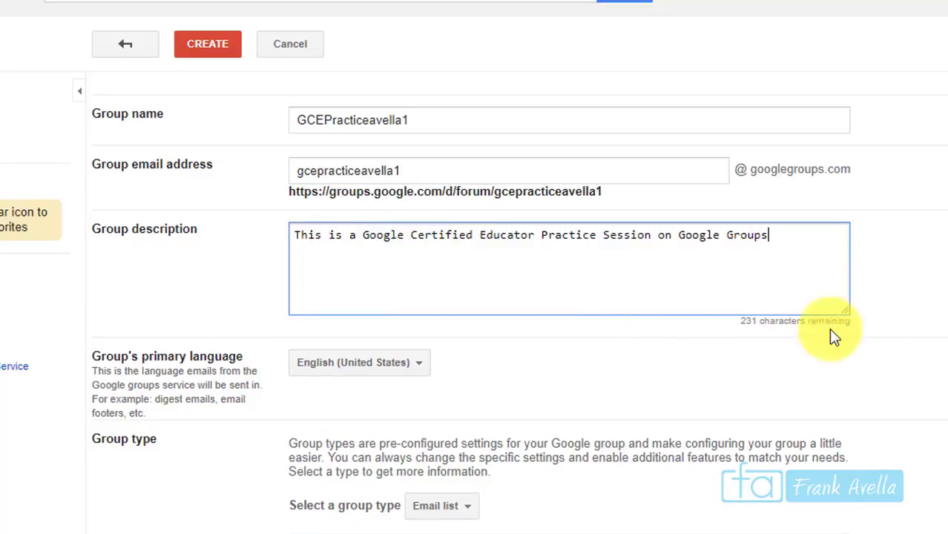
click(629, 322)
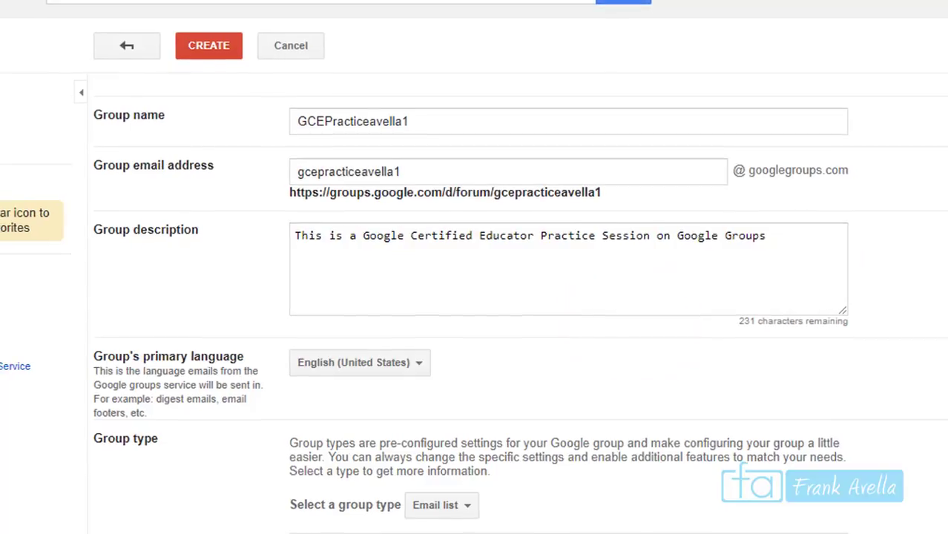
Keep the group type as Email list after briefly trying Collaborative inbox
drag(947, 154, 940, 286)
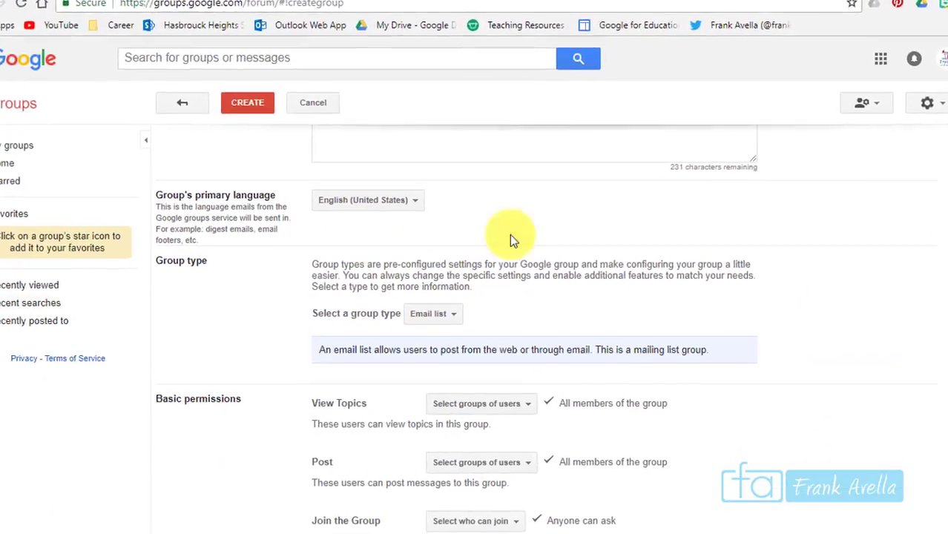
click(433, 313)
click(453, 393)
click(489, 315)
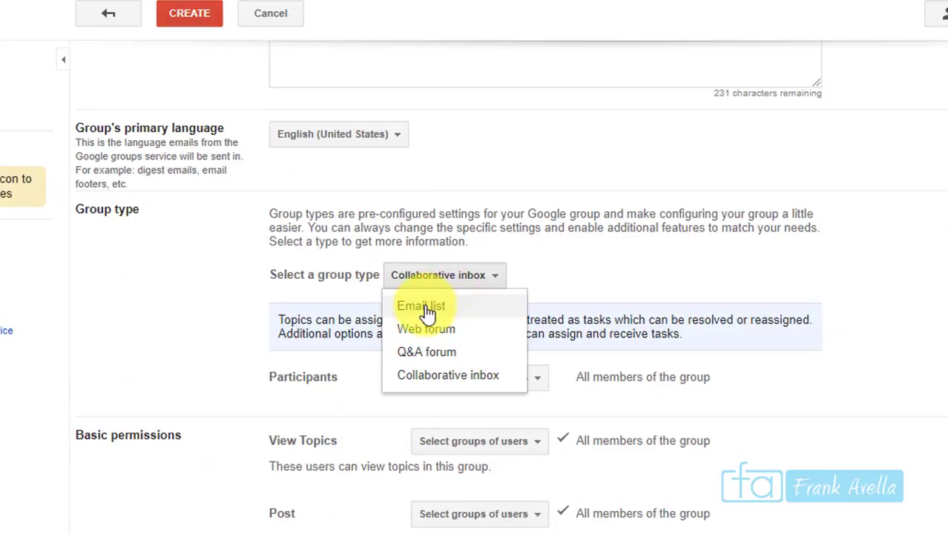
click(425, 311)
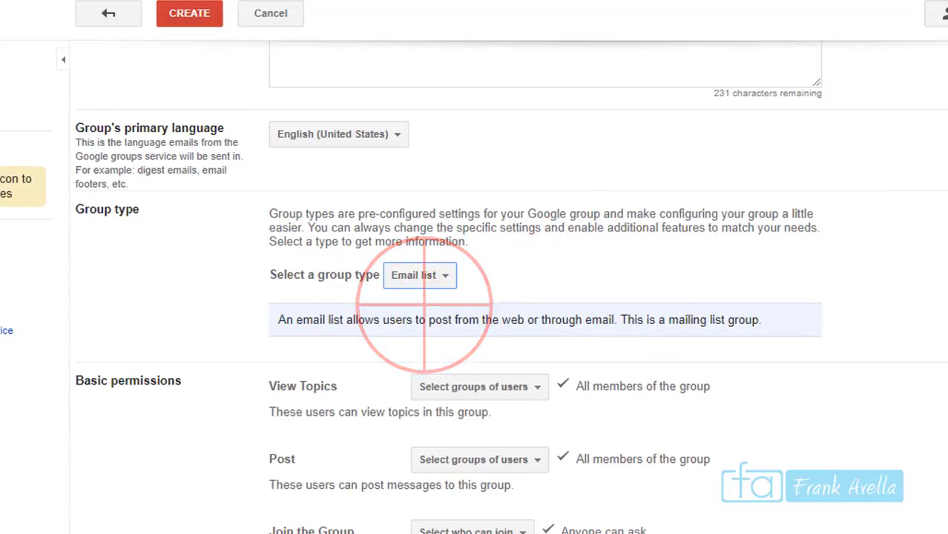
Leave the View Topics permission at its default and submit the group for creation
scroll(510, 296, down, 1)
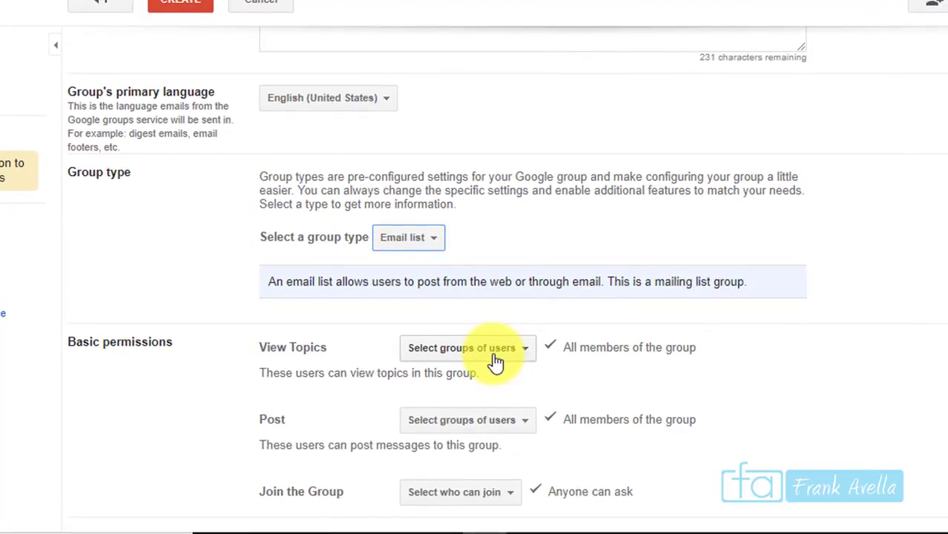
click(493, 357)
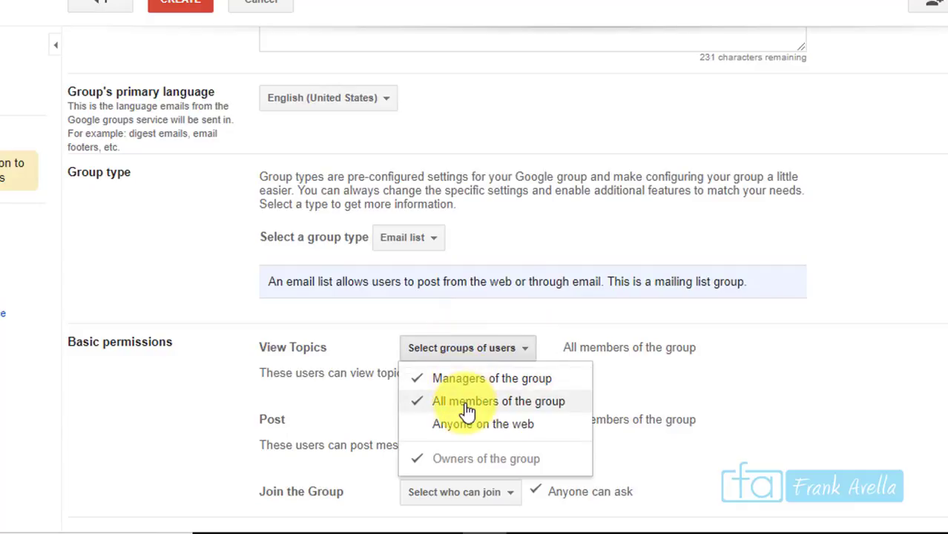
click(820, 357)
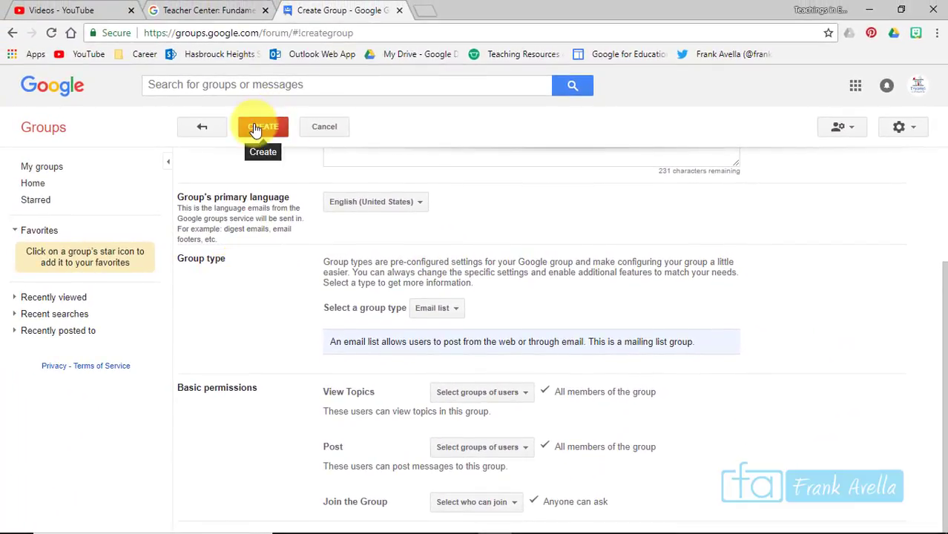
click(255, 130)
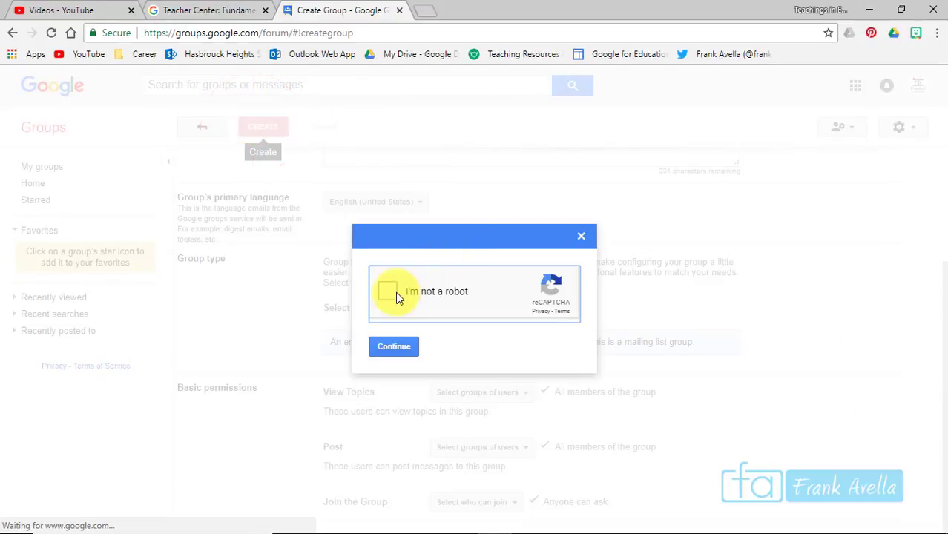
Pass the reCAPTCHA to create GCEPracticeavella1, then save profile display linked to the Google profile
click(393, 294)
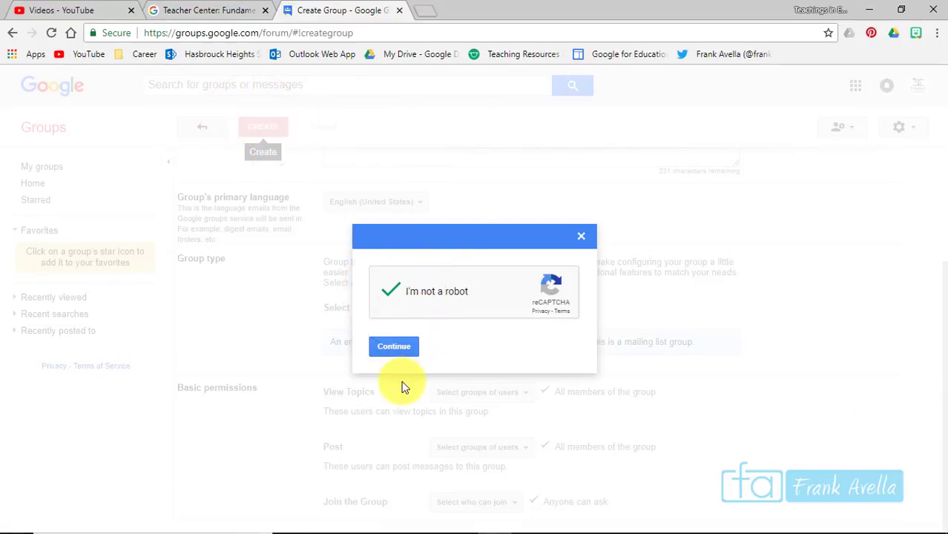
click(401, 348)
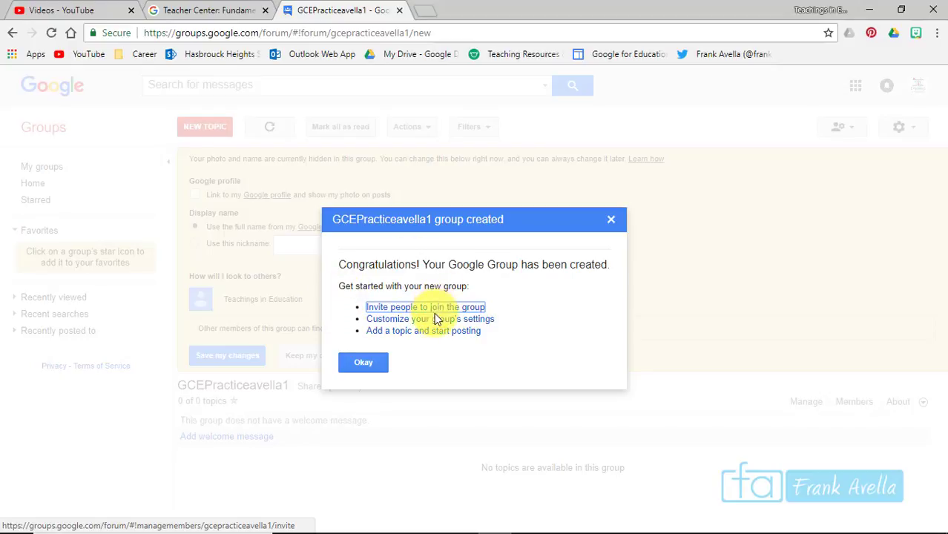
click(363, 363)
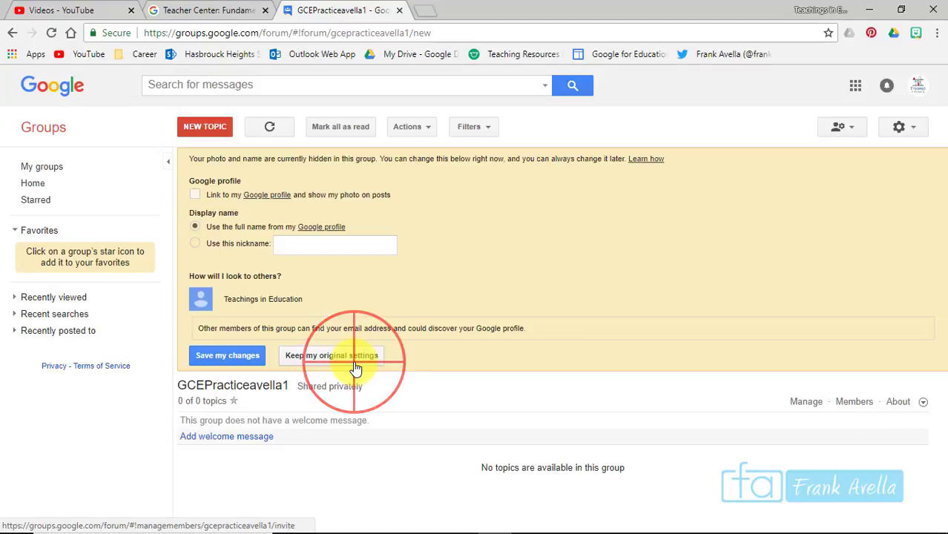
click(197, 194)
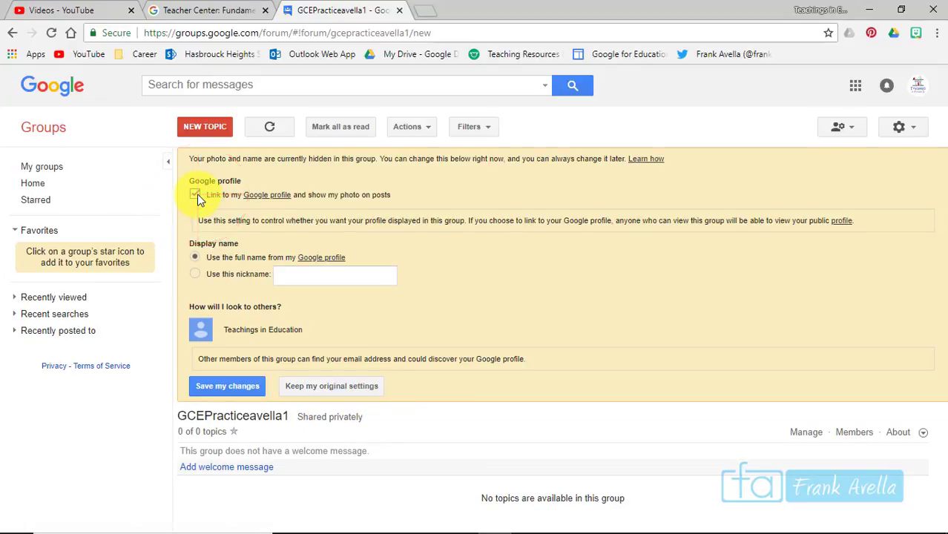
click(218, 395)
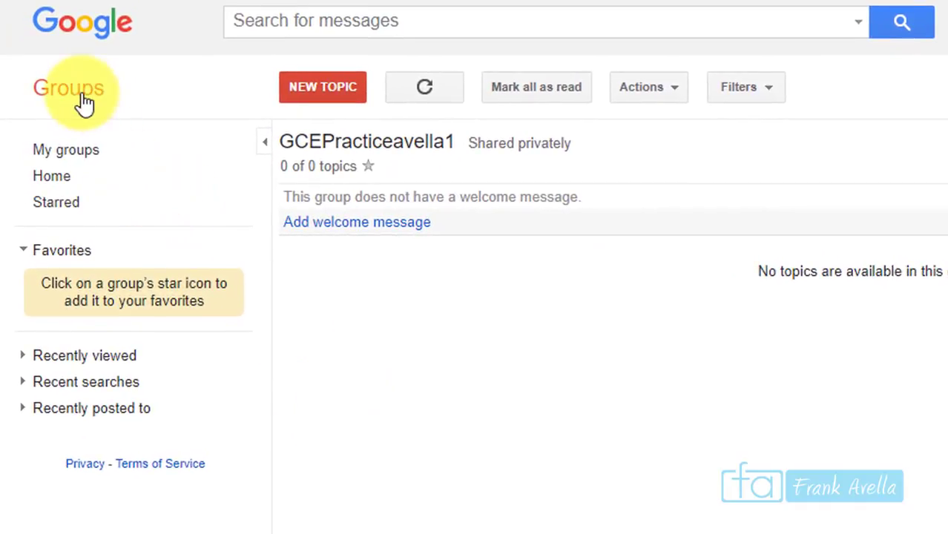
Go to the Teachers of New Jersey group's management pages and show its Basic permissions
click(85, 104)
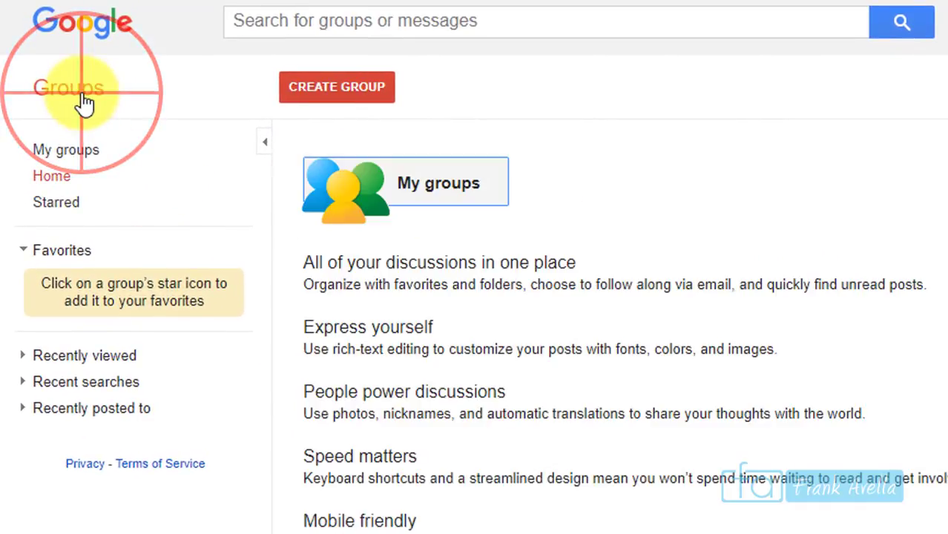
click(54, 155)
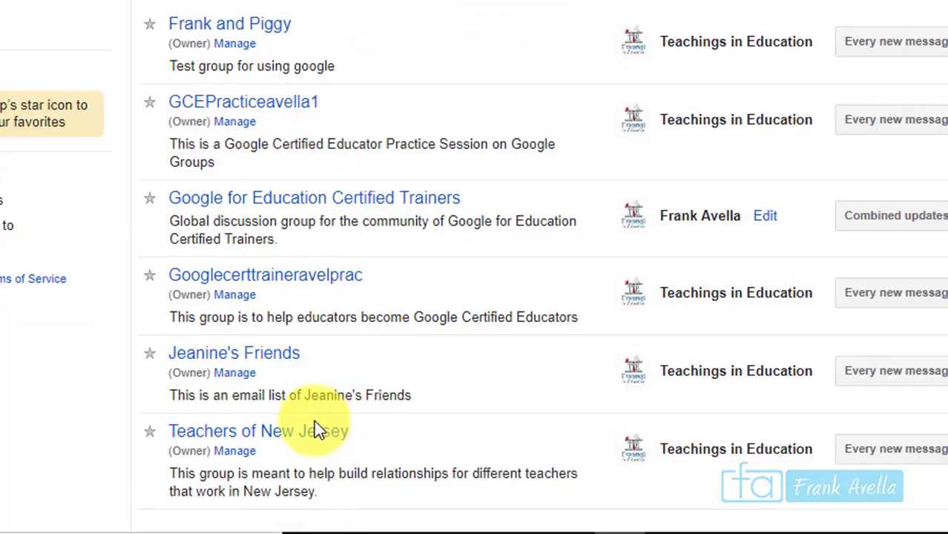
click(254, 443)
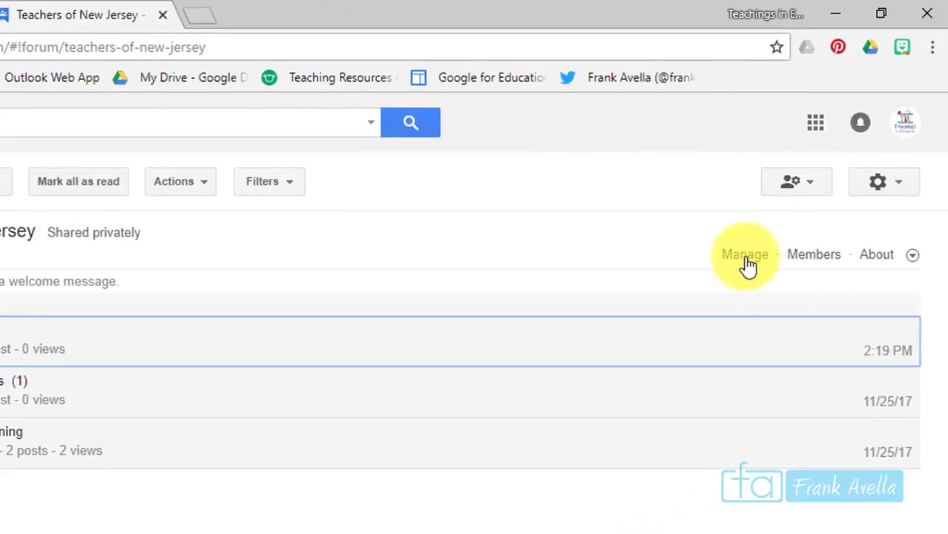
click(745, 256)
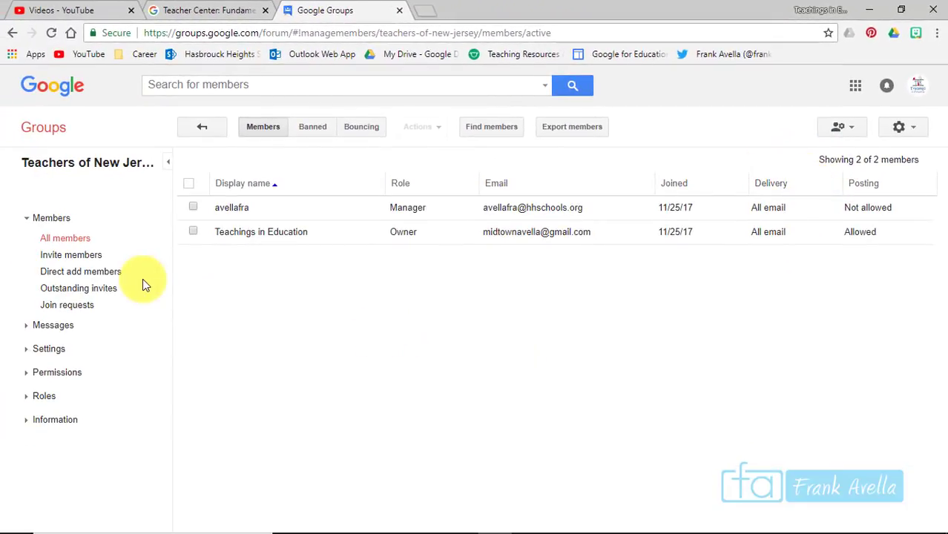
click(58, 373)
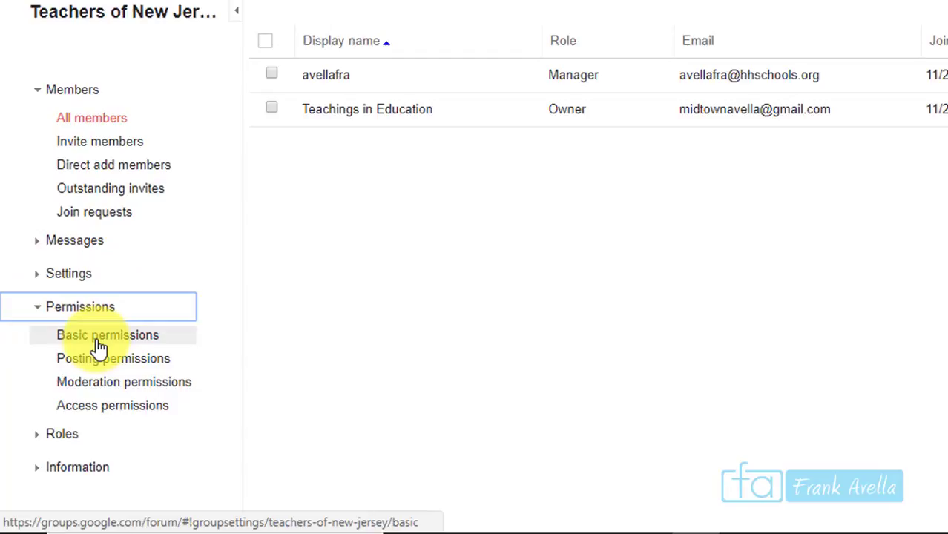
click(74, 340)
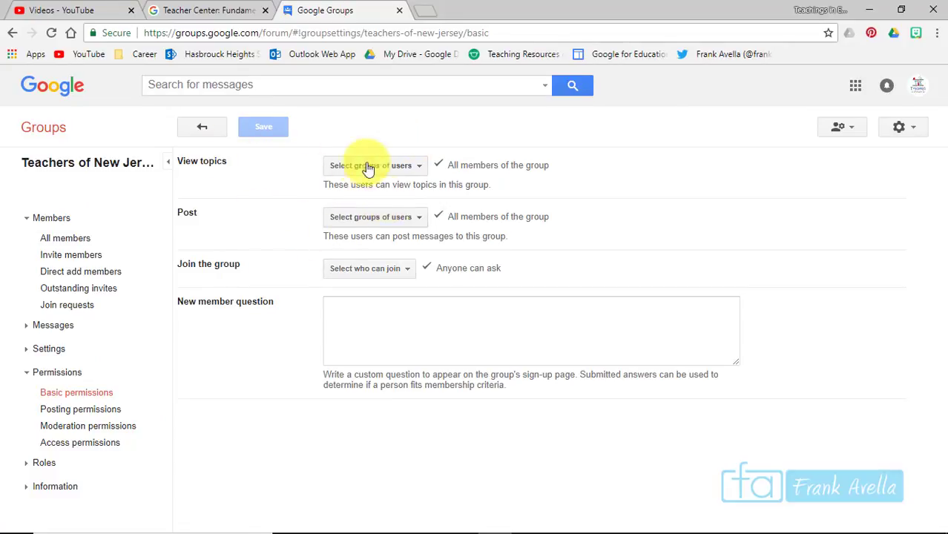
Set Assign Topic to All members and Use Canned Responses to Owners, then save
click(78, 409)
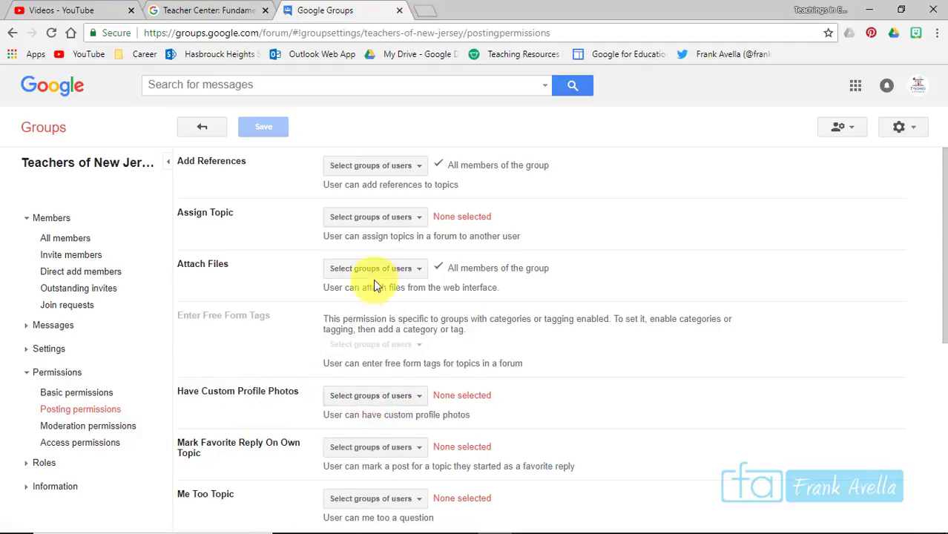
click(406, 220)
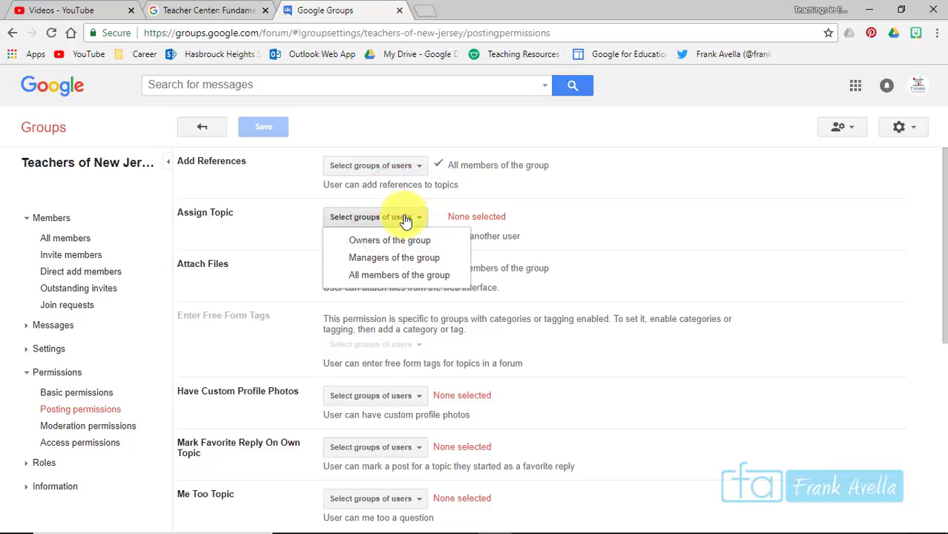
click(389, 275)
click(584, 208)
scroll(585, 208, down, 5)
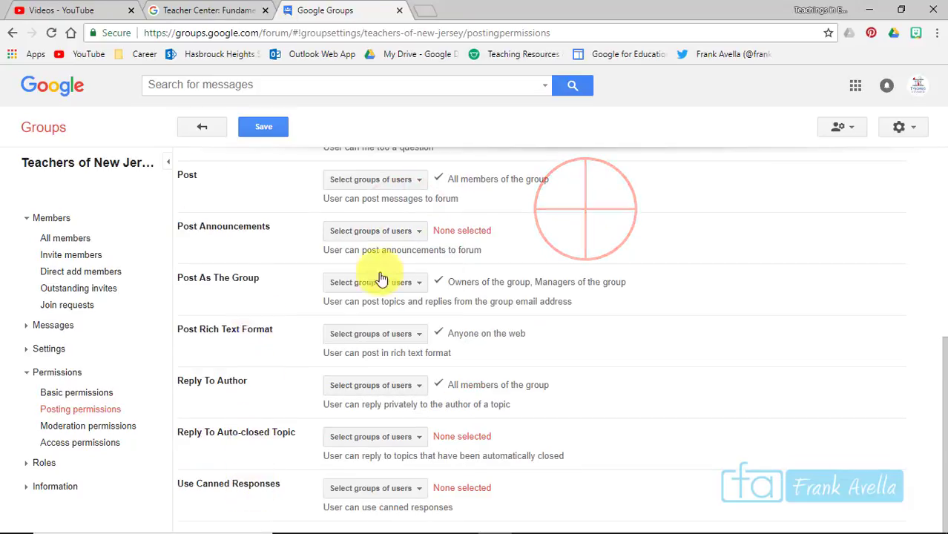
click(416, 491)
click(429, 430)
click(940, 367)
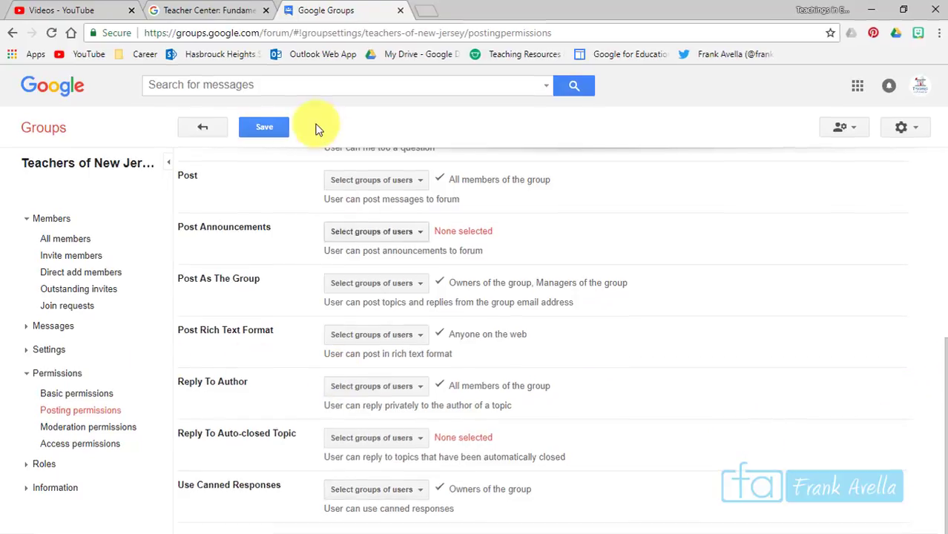
click(266, 128)
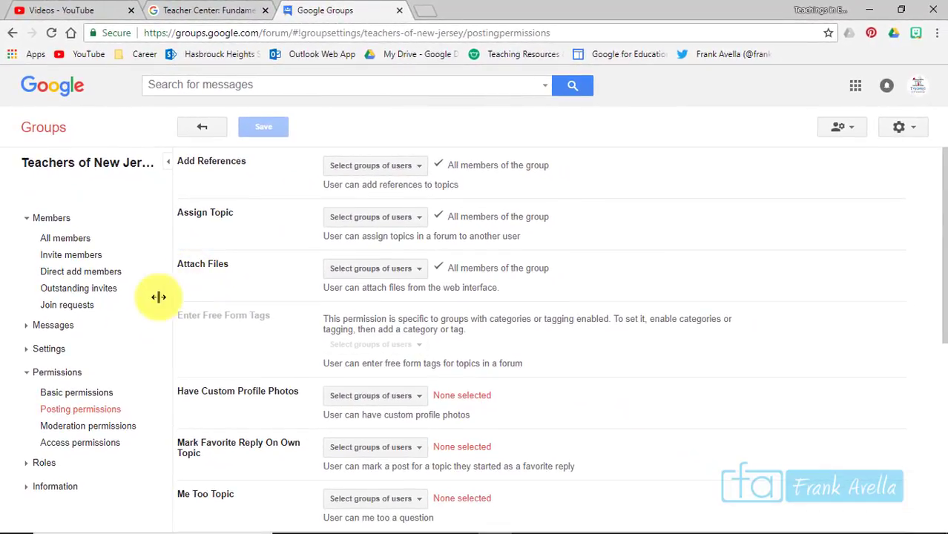
Preview the group type section of the create-group form, then return to the Groups home
click(27, 126)
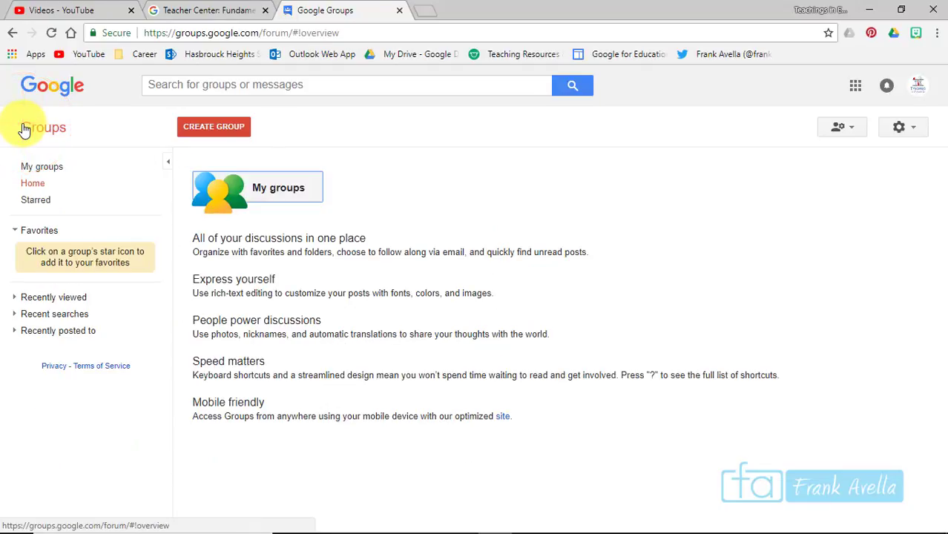
click(213, 128)
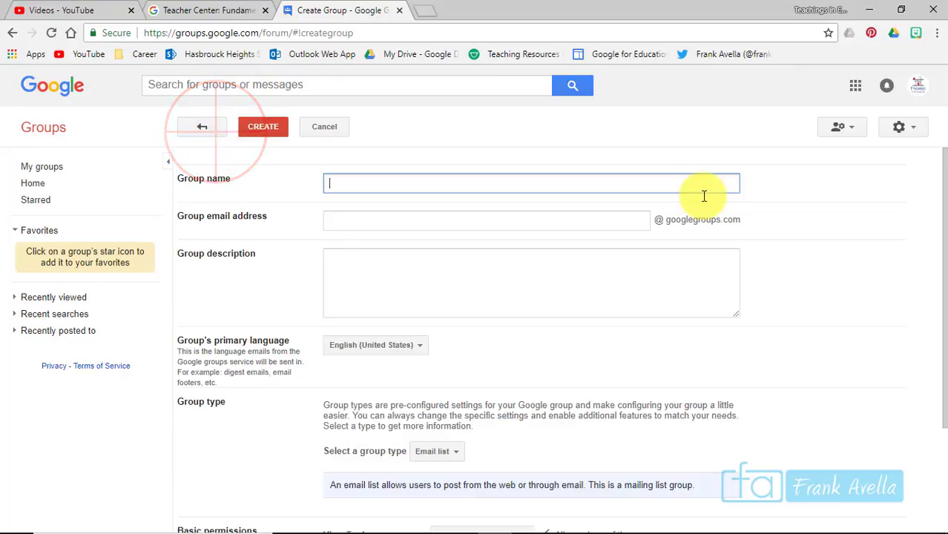
drag(943, 156, 942, 256)
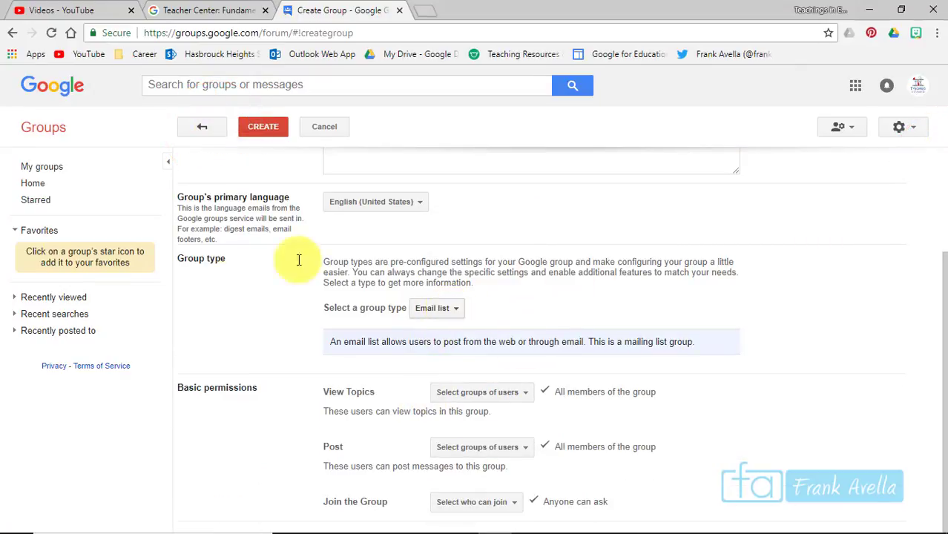
click(54, 136)
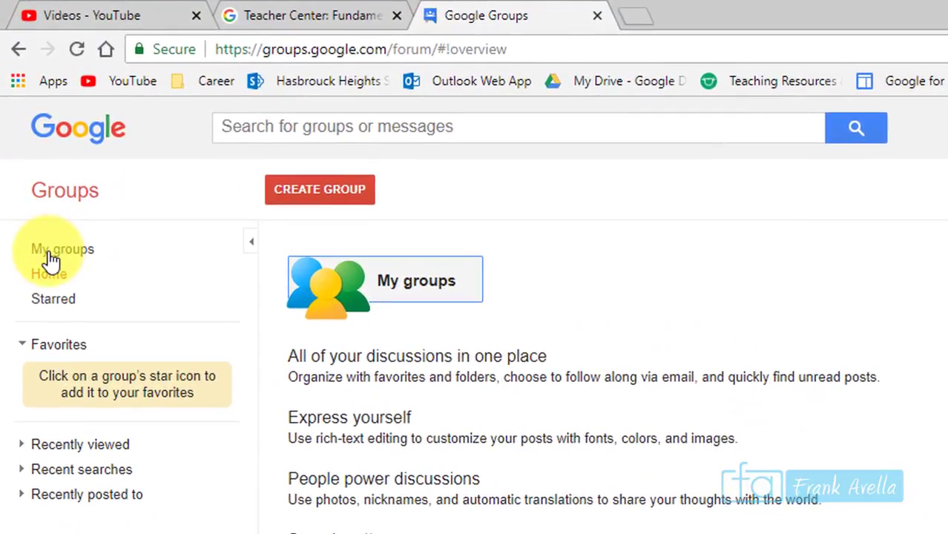
Open Teachers of New Jersey's management page from My groups and expand its Information settings
click(50, 256)
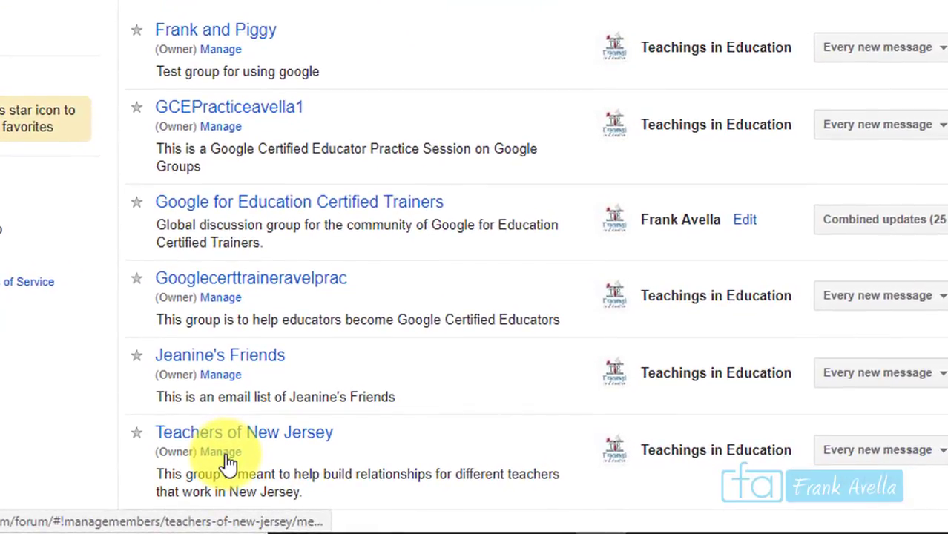
click(225, 454)
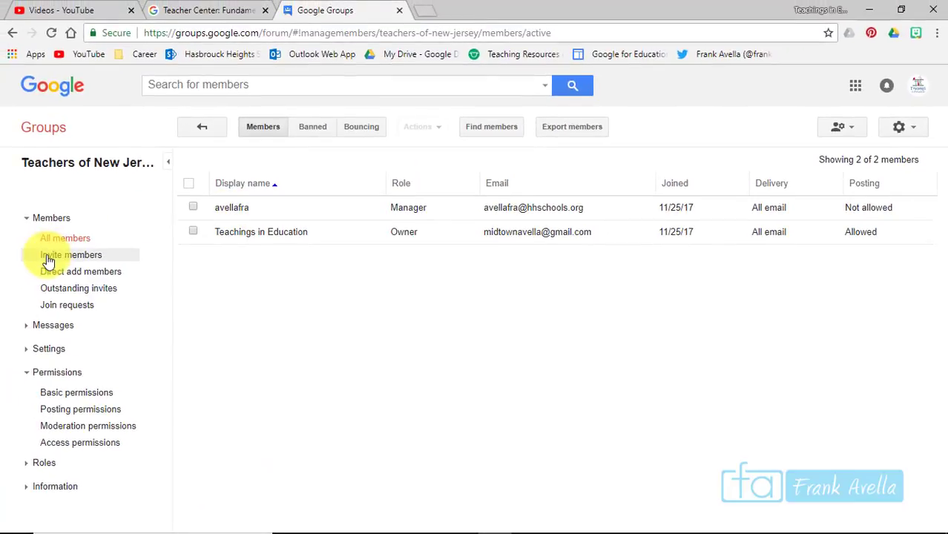
click(40, 488)
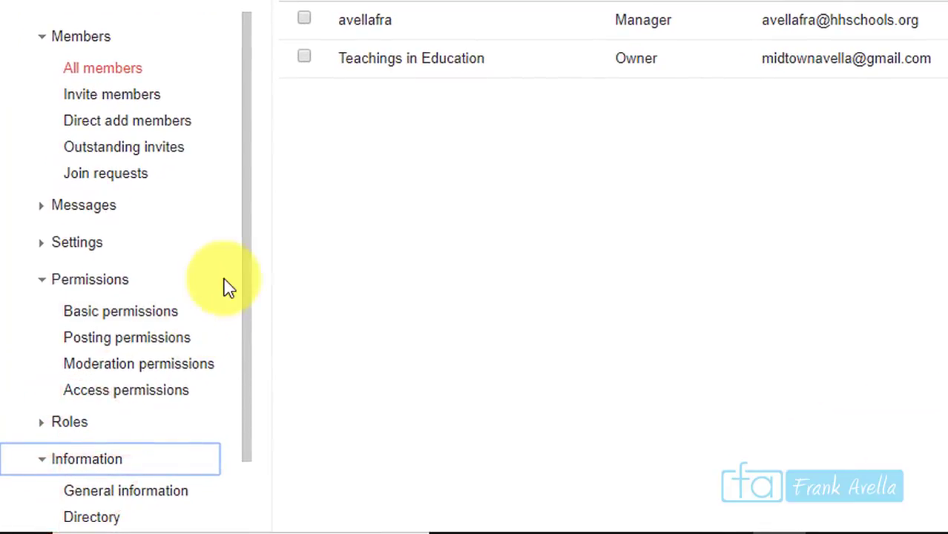
drag(165, 334, 166, 376)
drag(249, 304, 253, 392)
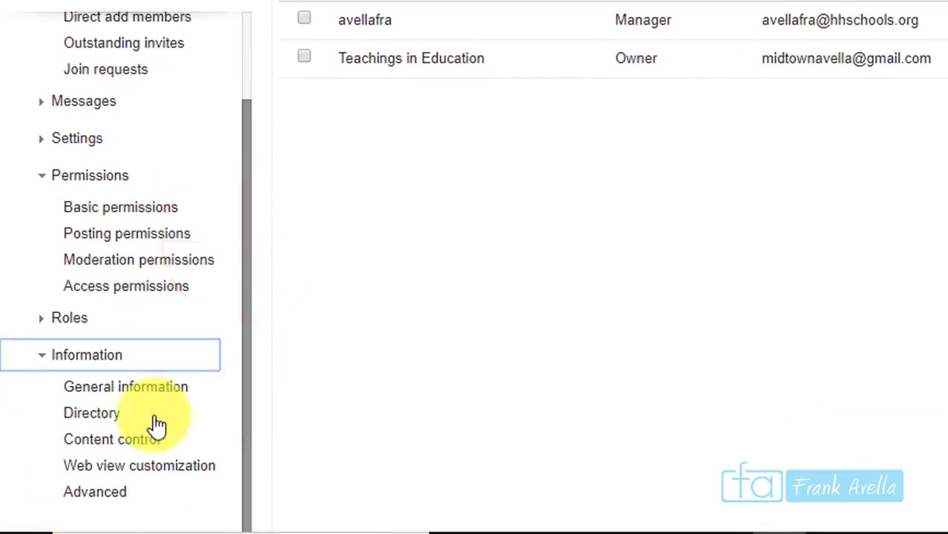
Reset Teachers of New Jersey to the Q&A forum type with a forced permissions and roles reset
click(90, 494)
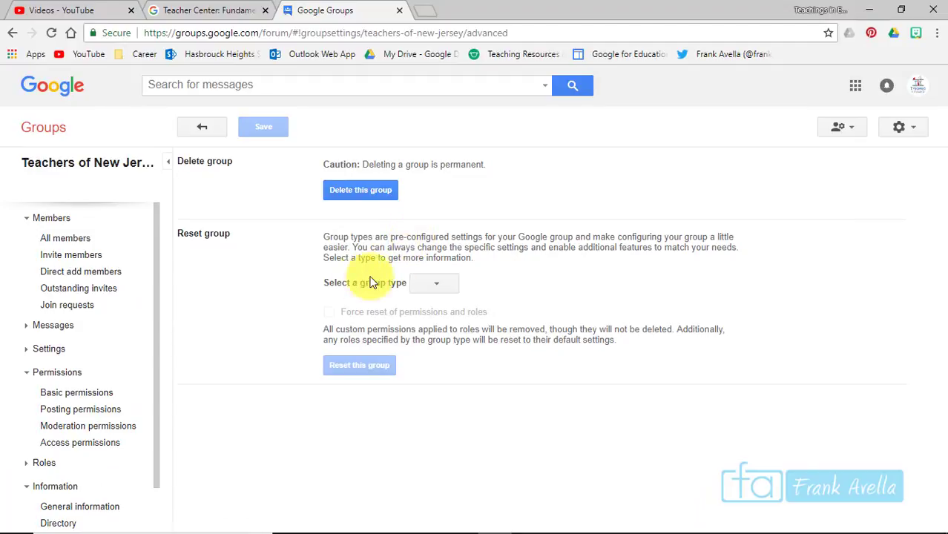
click(436, 282)
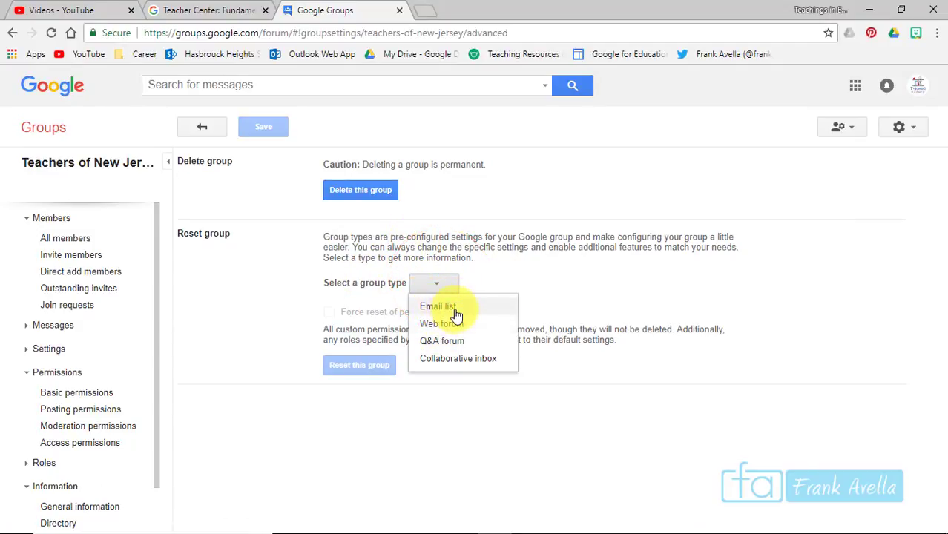
click(452, 340)
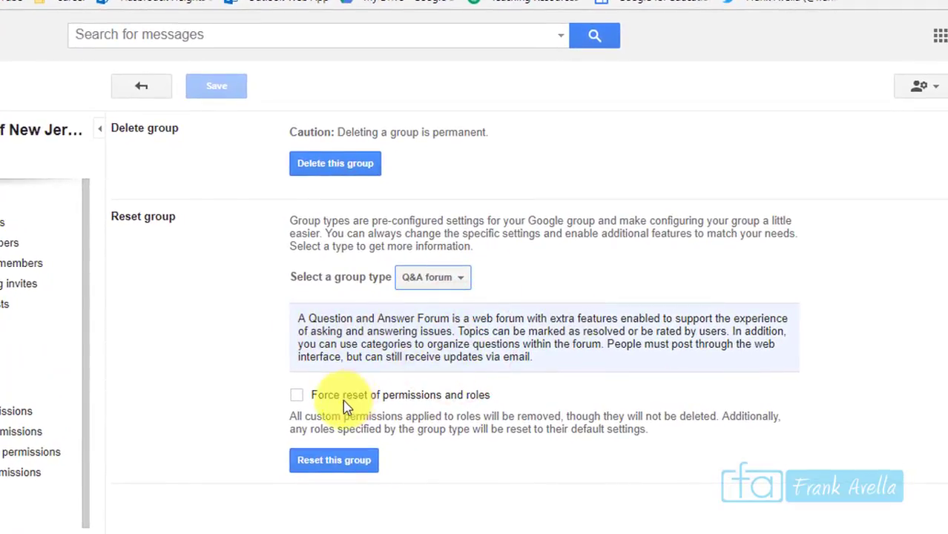
click(297, 396)
click(337, 465)
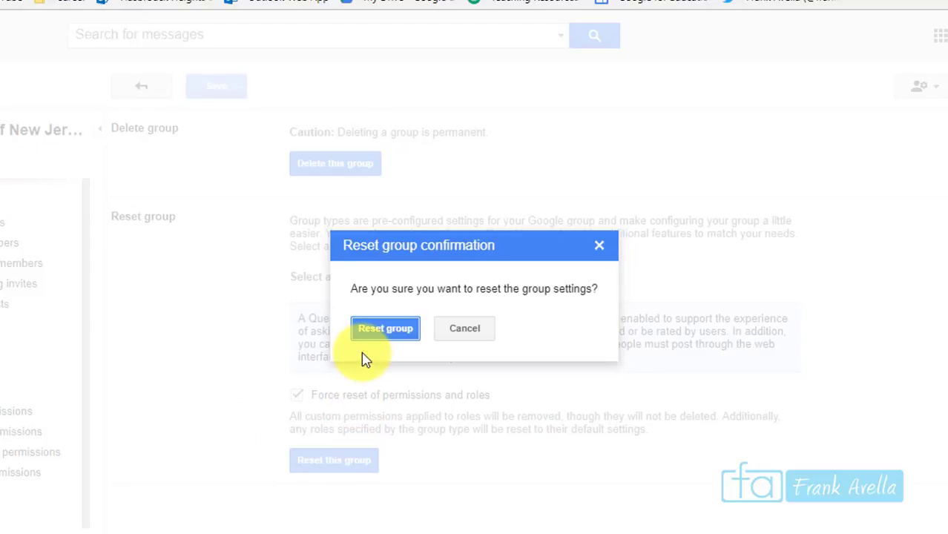
click(389, 337)
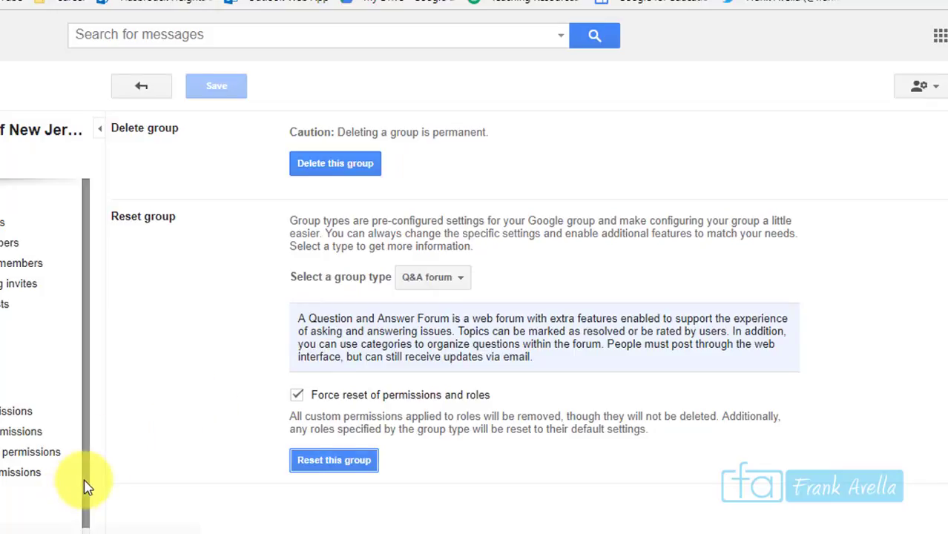
drag(87, 487, 95, 369)
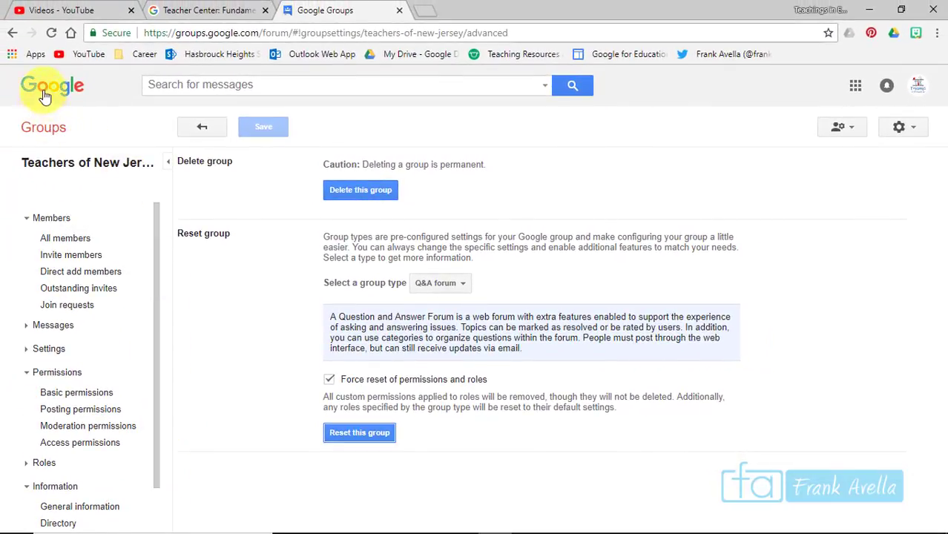
From the groups I own, open the Googlecerttraineravelprac group's Members page
click(43, 126)
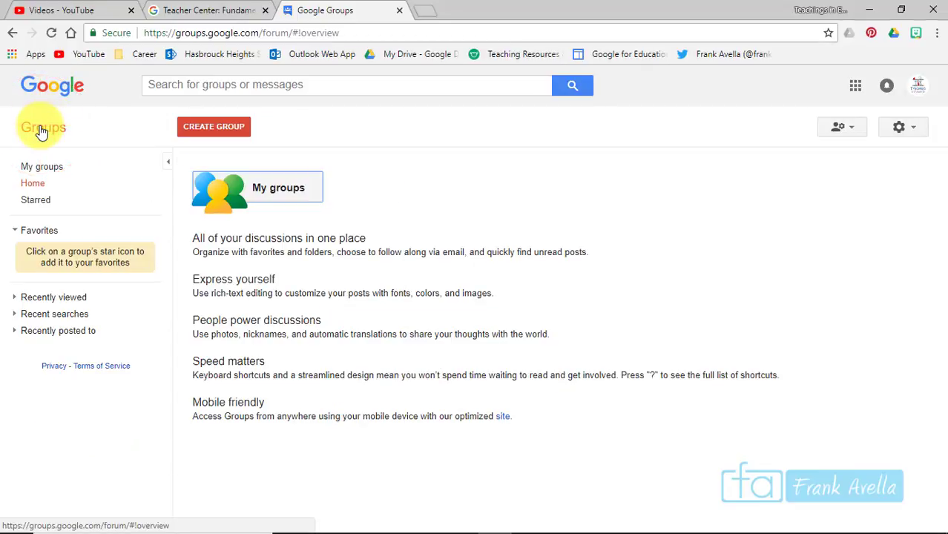
click(46, 171)
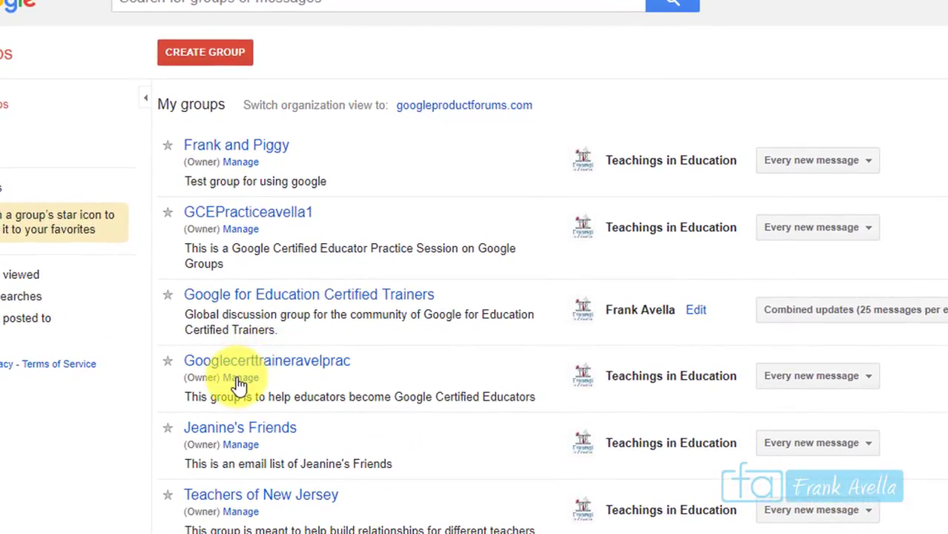
click(239, 382)
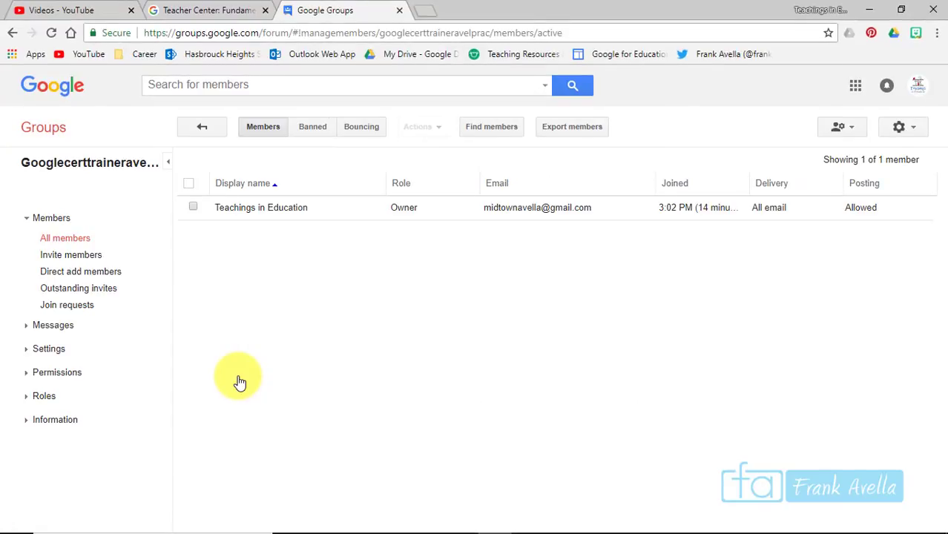
Add the invitee's pasted email address with the message 'Please join this group'
click(64, 255)
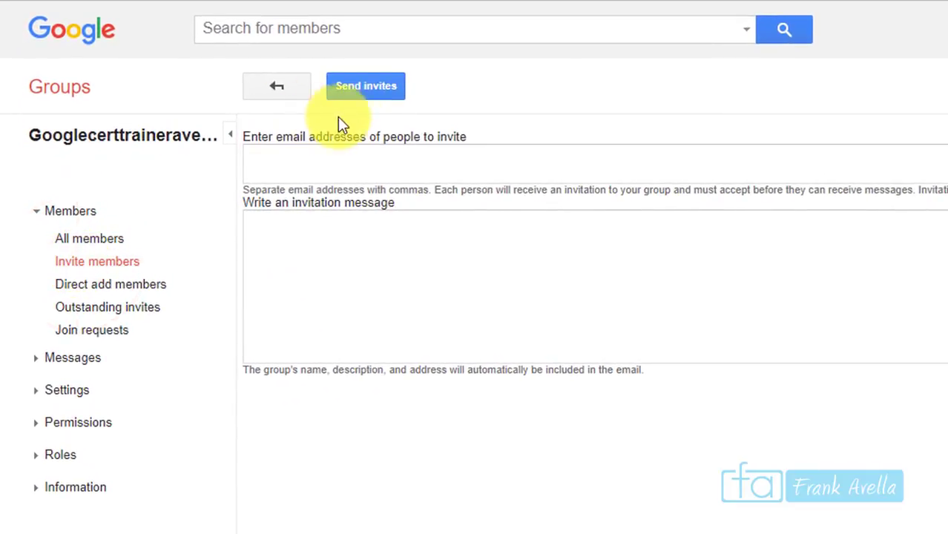
click(330, 154)
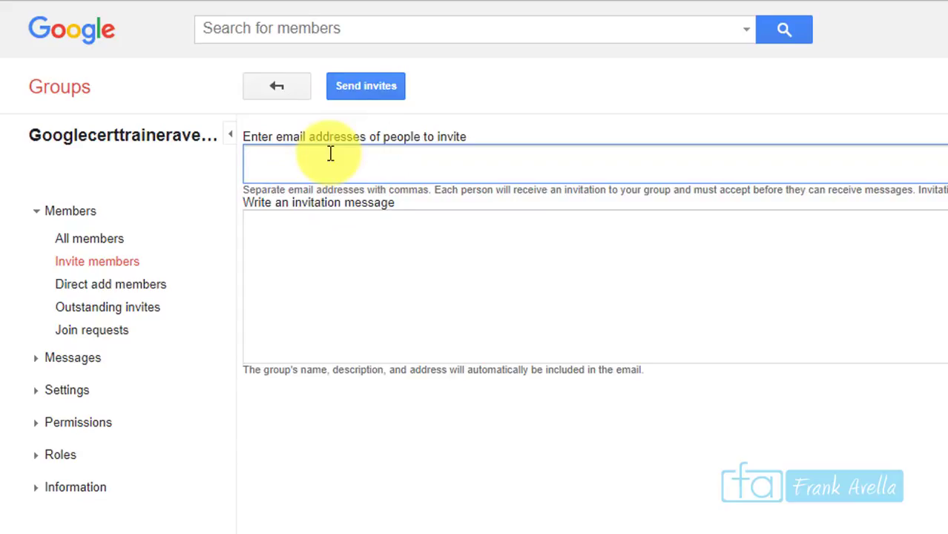
key(ctrl+v)
click(368, 217)
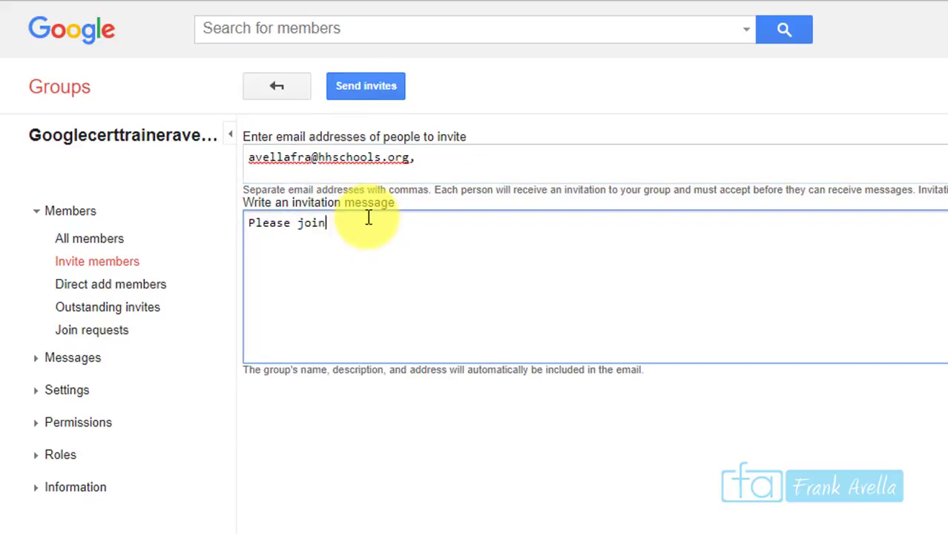
text(Please join this group)
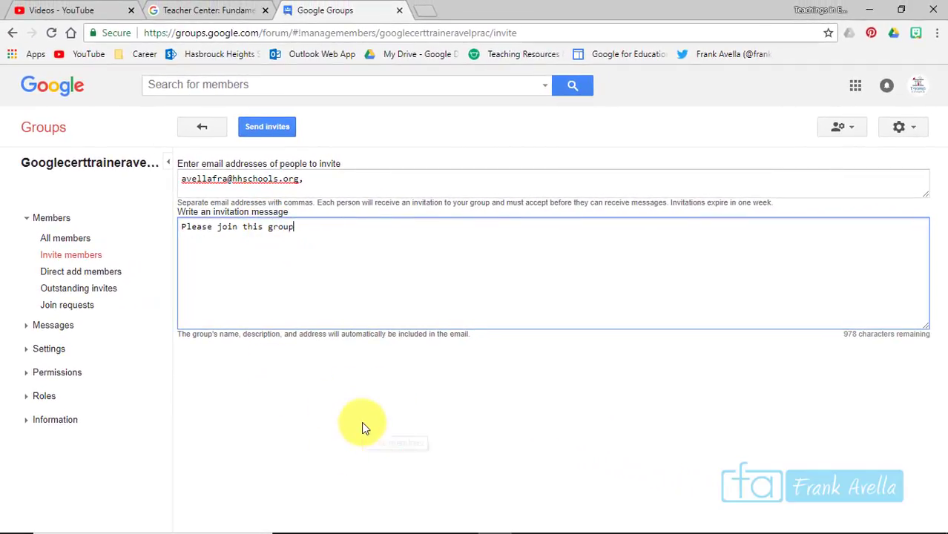
click(363, 426)
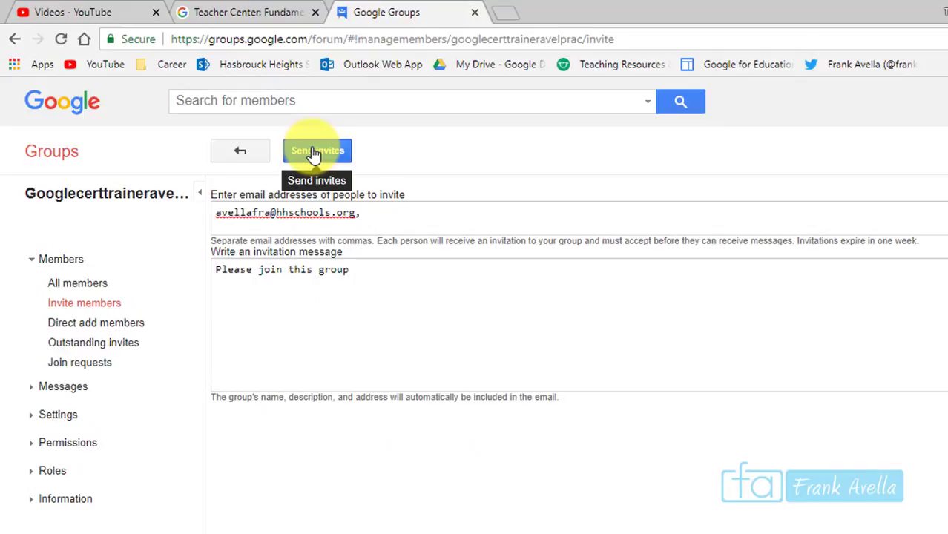
Send the invitation, passing the reCAPTCHA check to confirm it went out
click(314, 152)
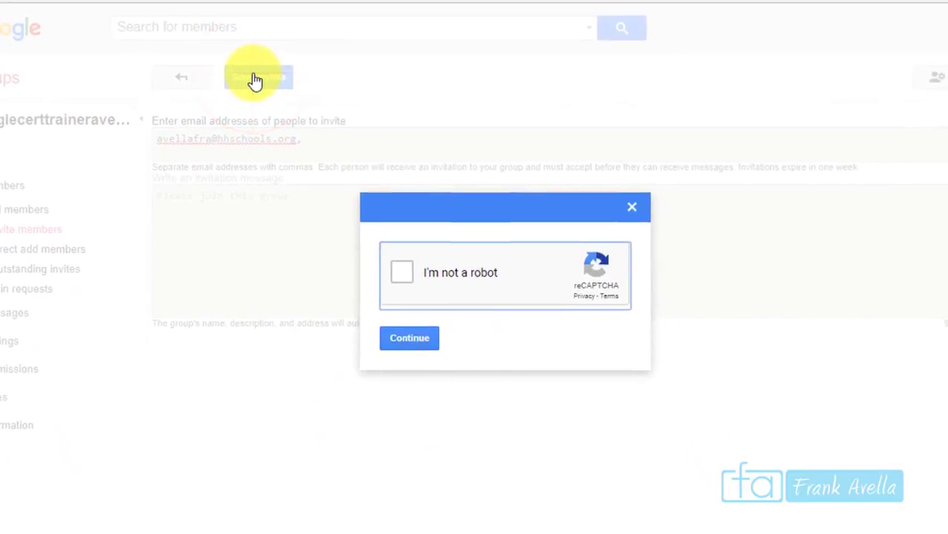
click(382, 246)
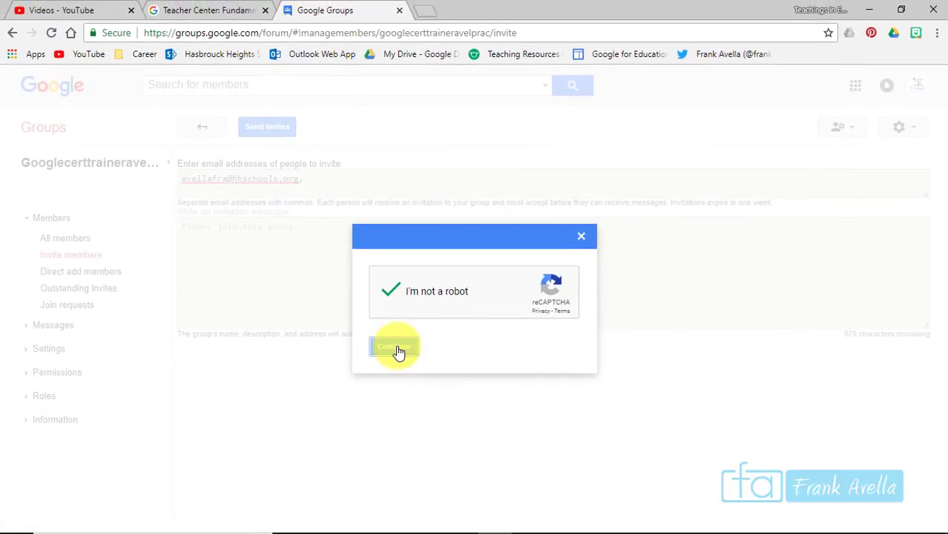
click(395, 349)
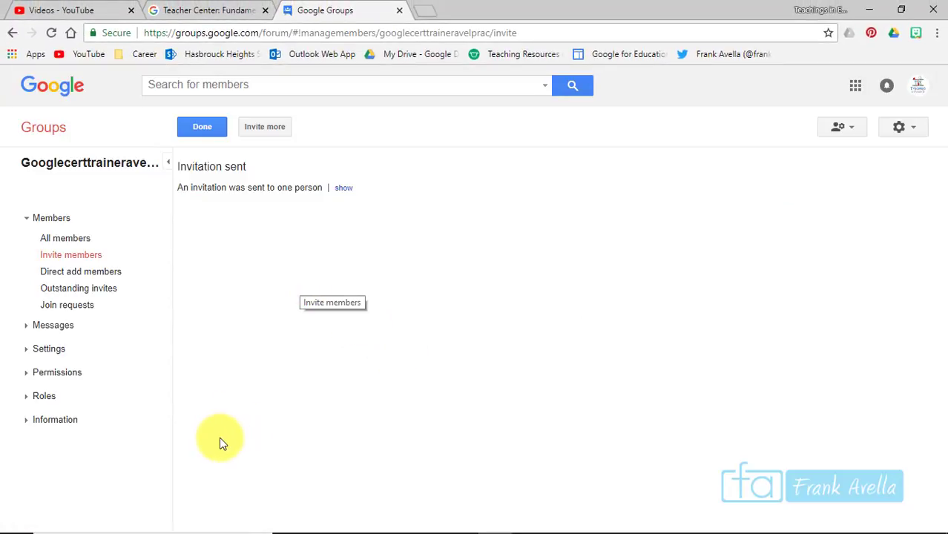
Copy the teachers-of-new-jersey address from the Teachers of New Jersey group's general information
click(46, 129)
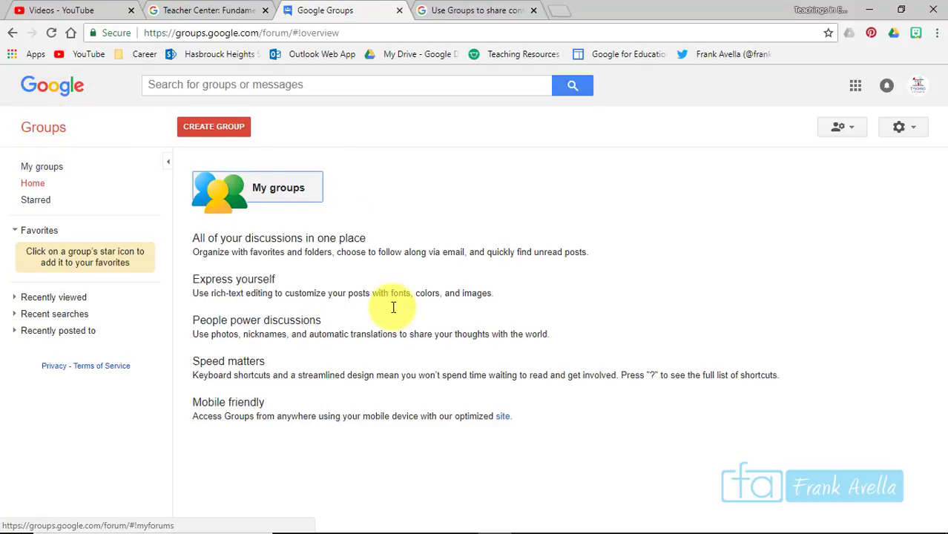
click(52, 171)
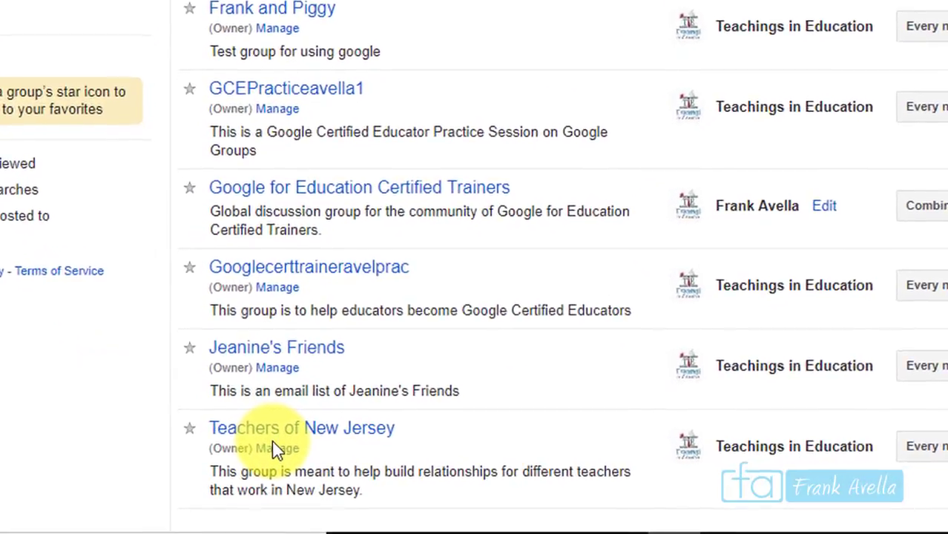
click(276, 449)
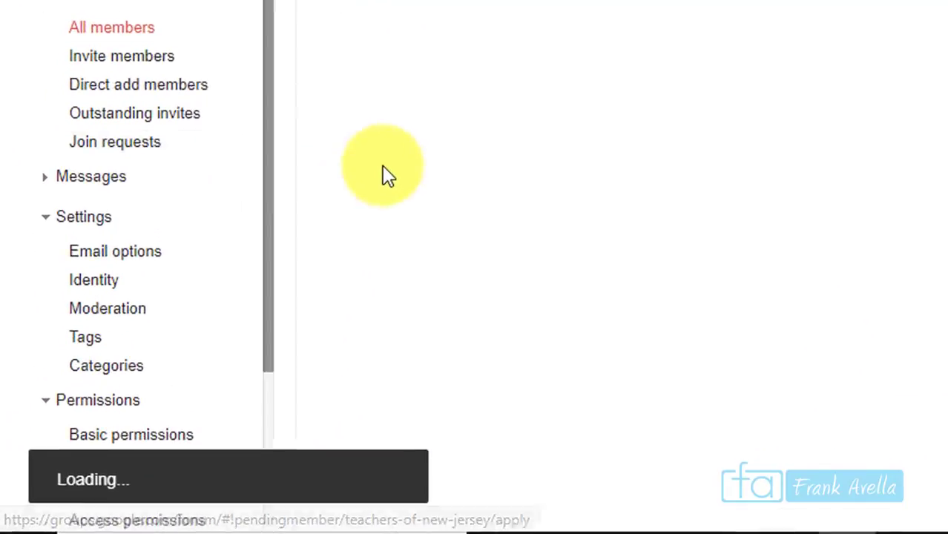
drag(269, 26, 284, 412)
click(158, 374)
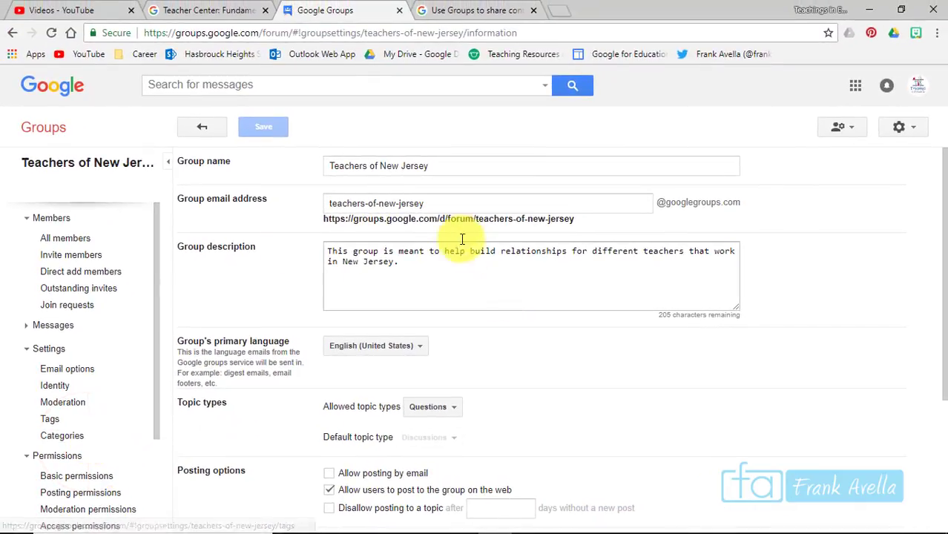
drag(456, 204, 308, 206)
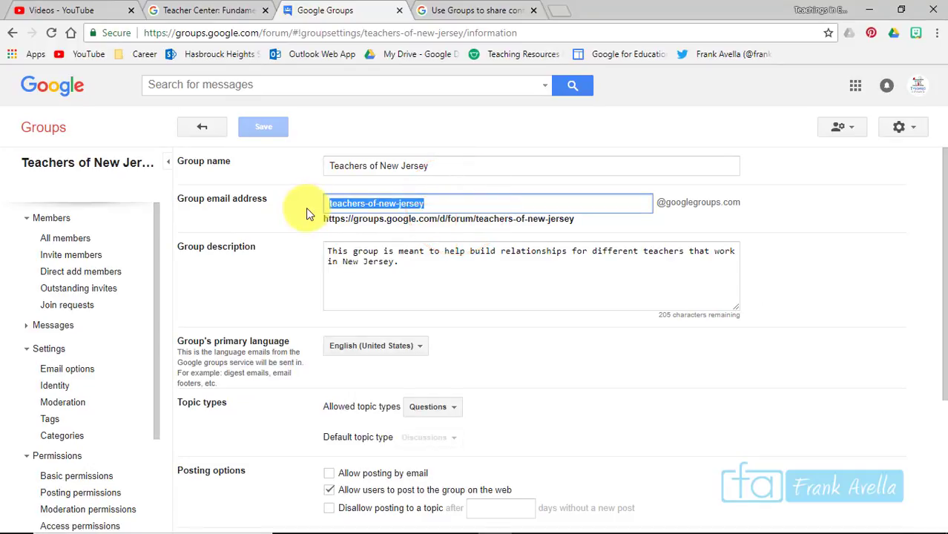
key(ctrl+c)
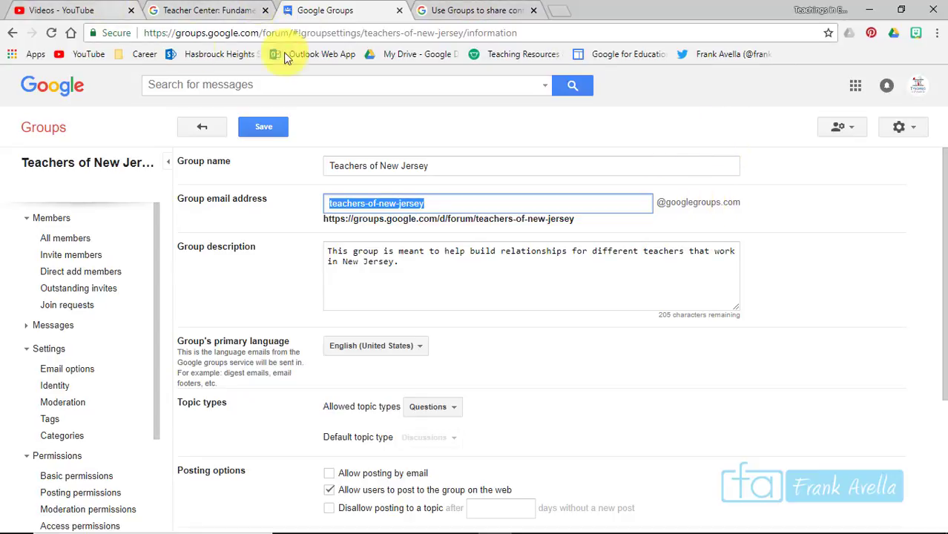
click(486, 13)
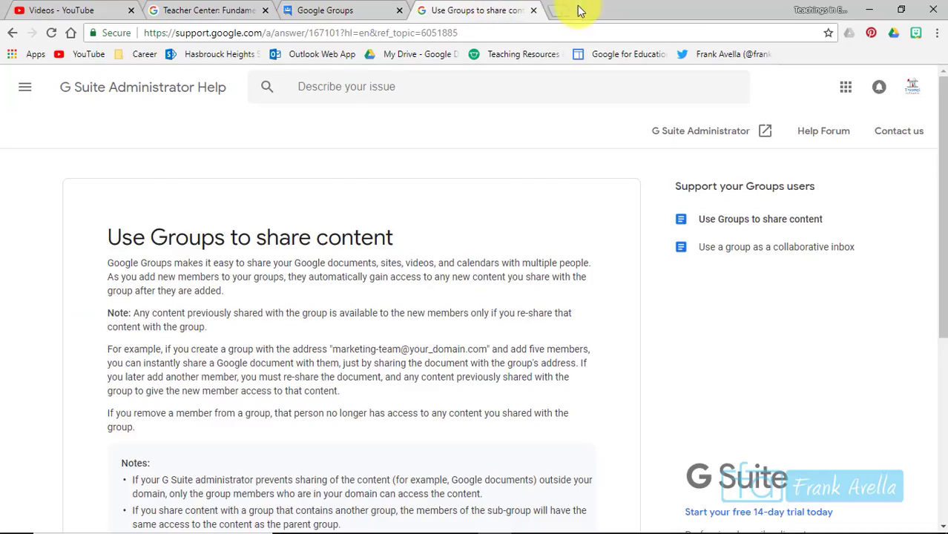
click(560, 12)
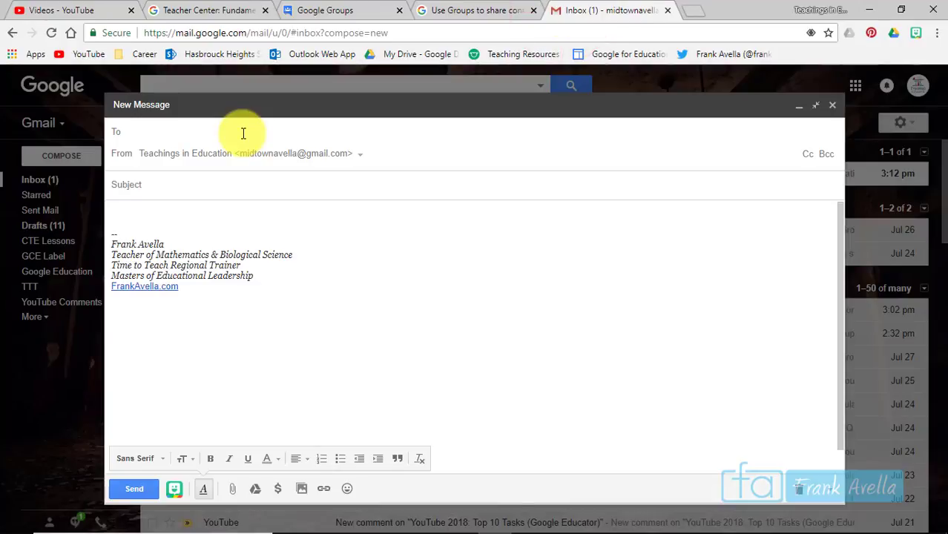
key(ctrl+v)
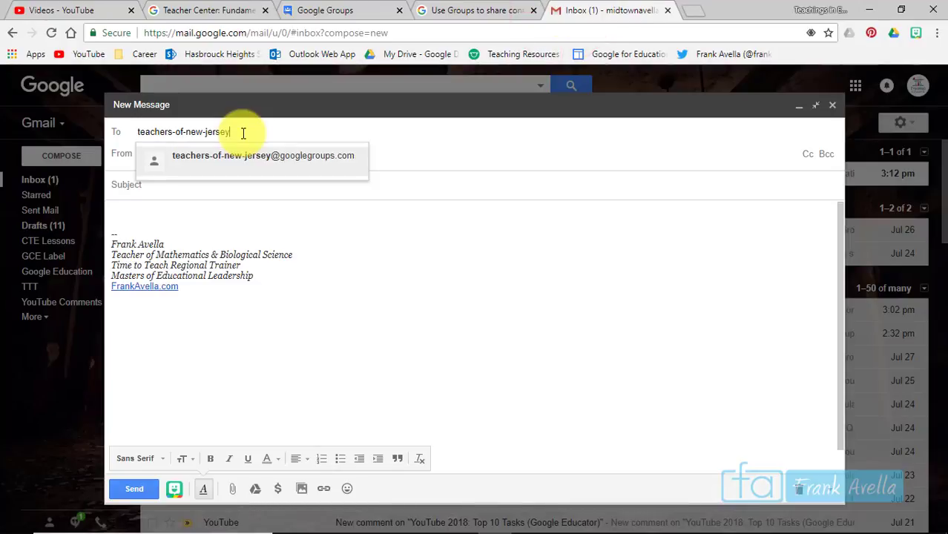
click(236, 158)
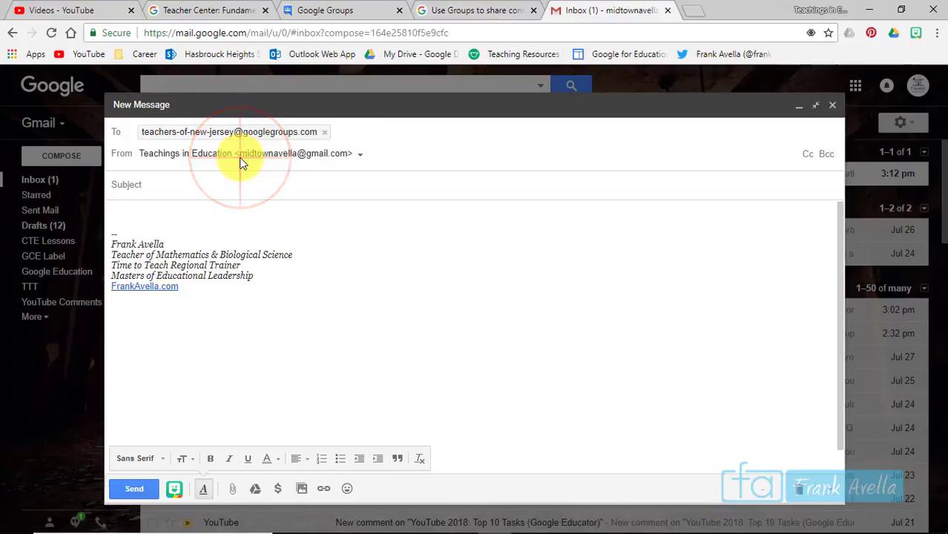
click(180, 192)
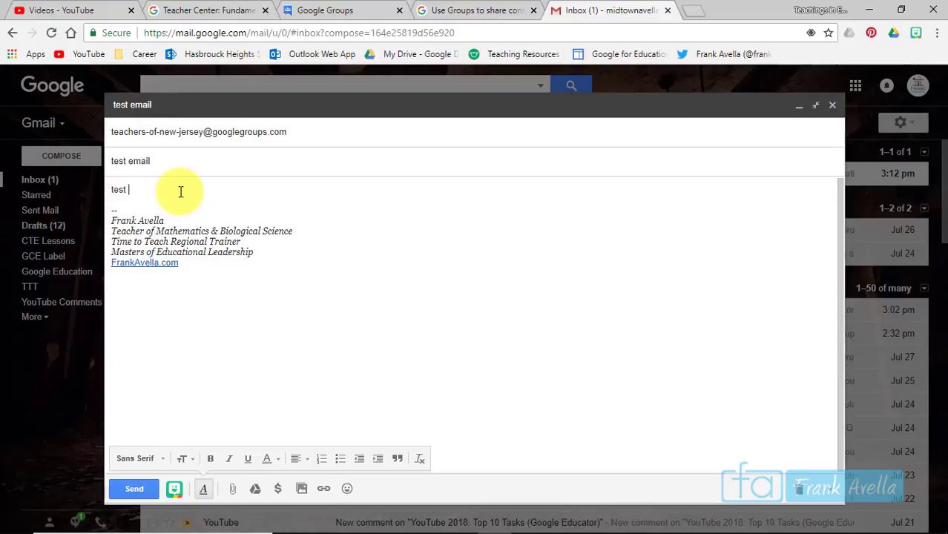
click(134, 487)
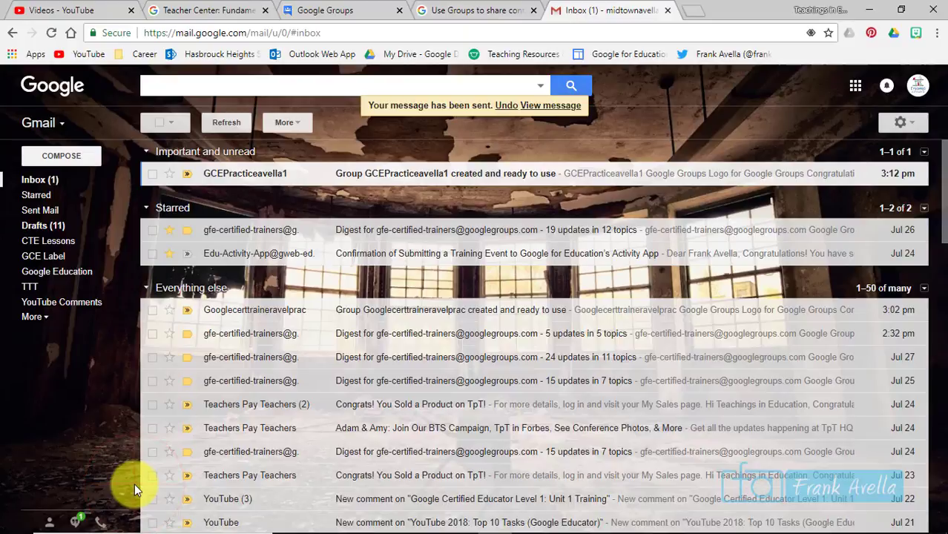